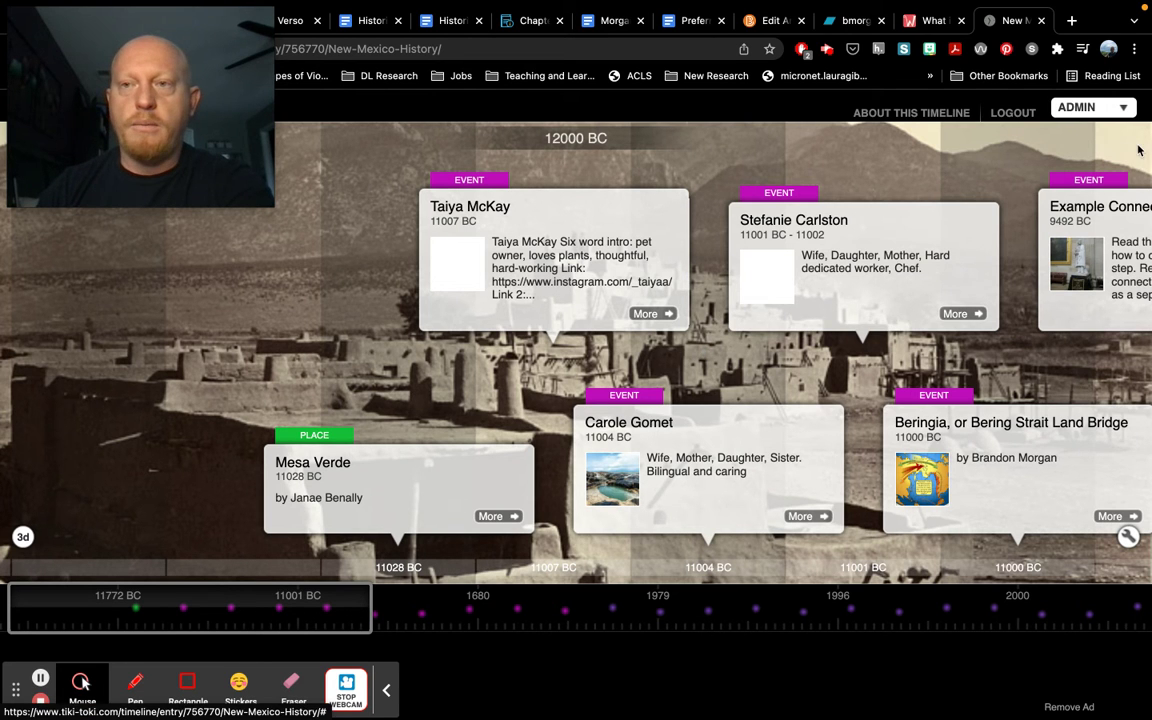
# Open the 11007 BC event story for editing and review its intro text
pyautogui.click(1100, 110)
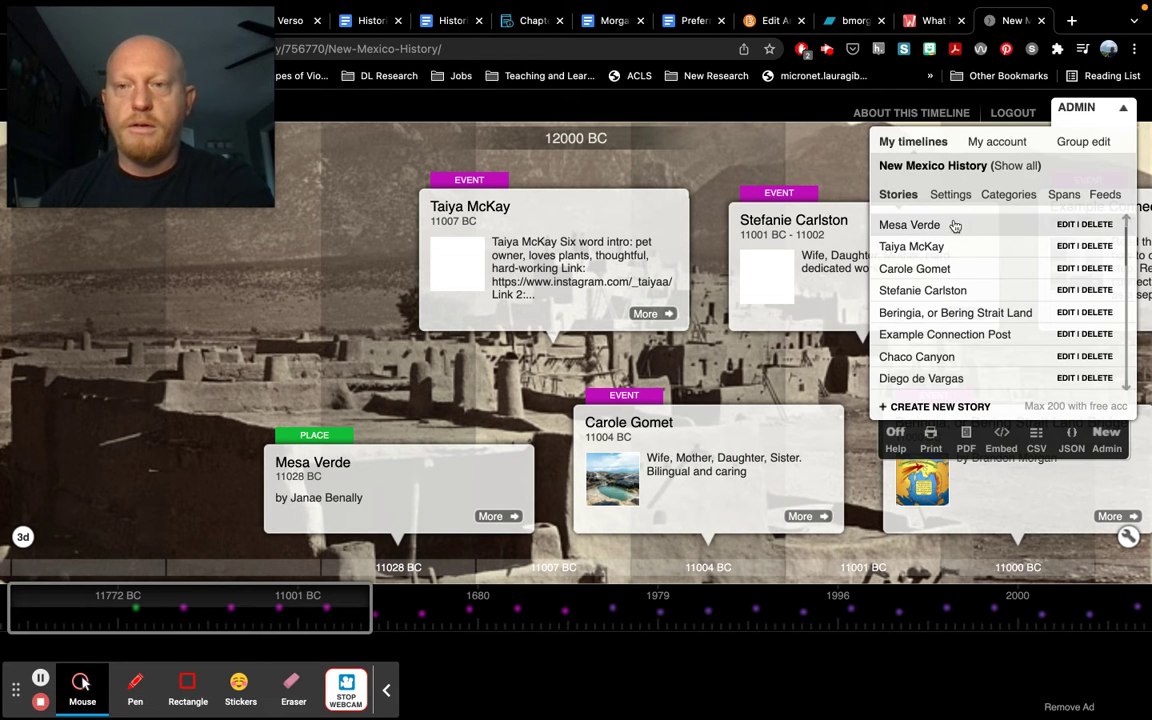
pyautogui.click(902, 246)
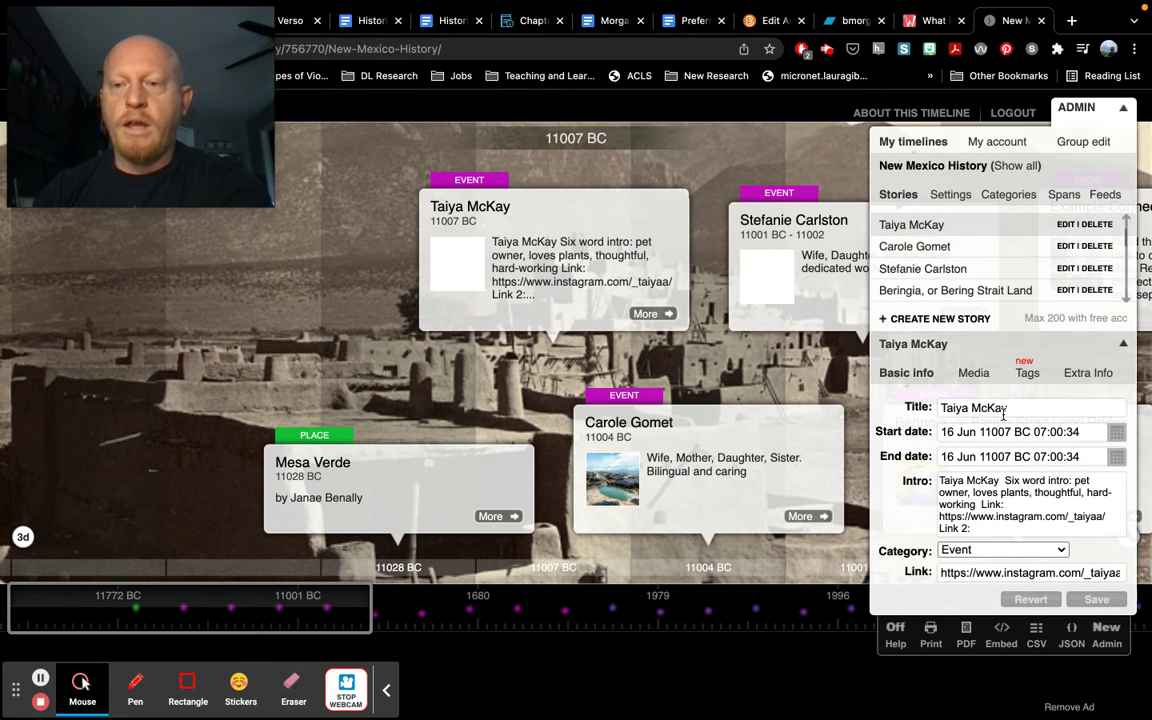
pyautogui.click(1010, 492)
pyautogui.hotkey('ctrl', 'v')
pyautogui.scroll(-5, 1010, 492)
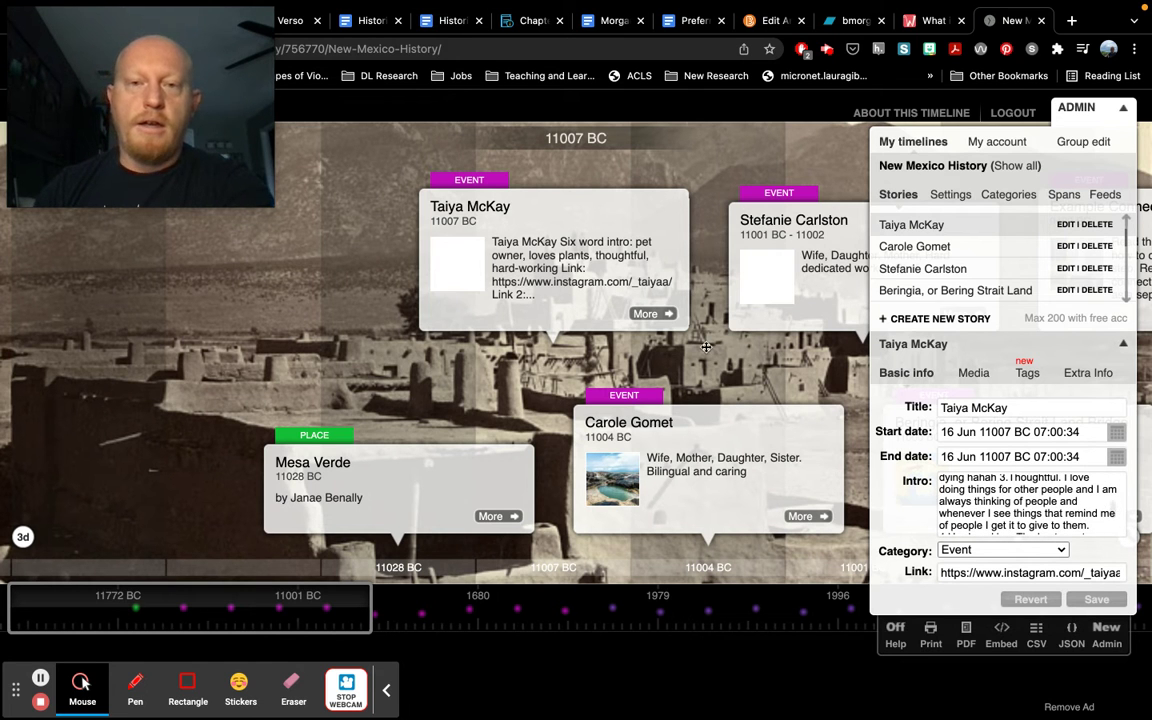
# Display the full 11007 BC story on the timeline and read through its text without the editor covering it
pyautogui.click(648, 314)
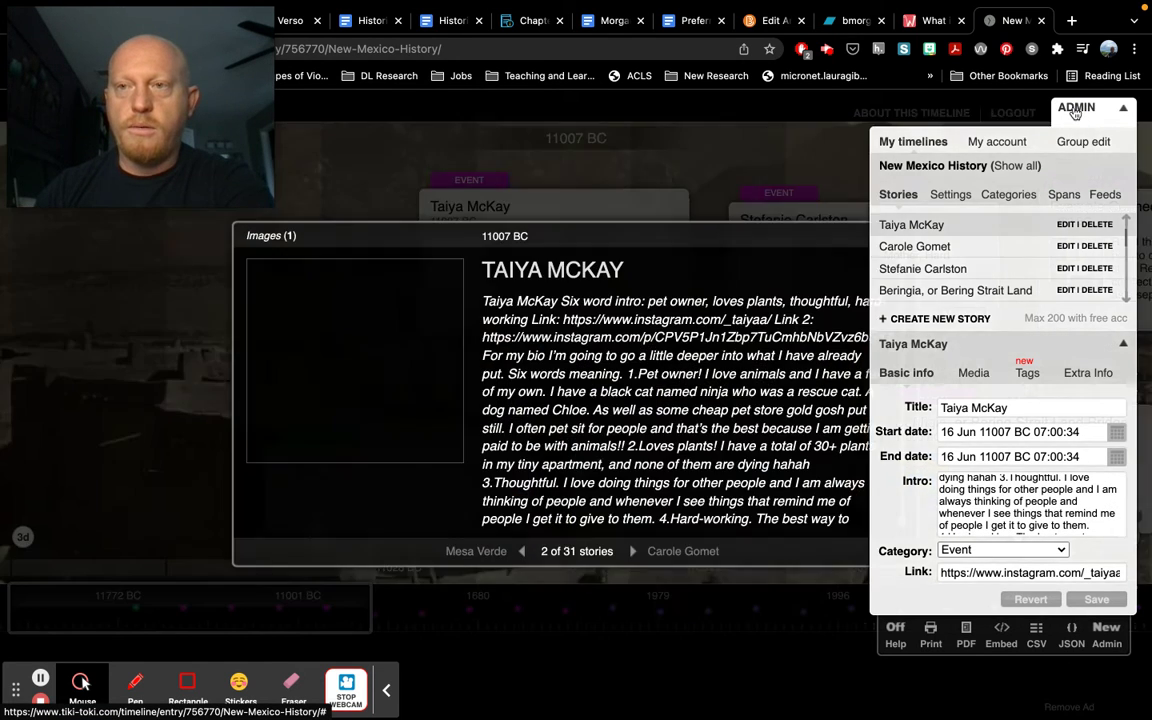
pyautogui.click(1075, 109)
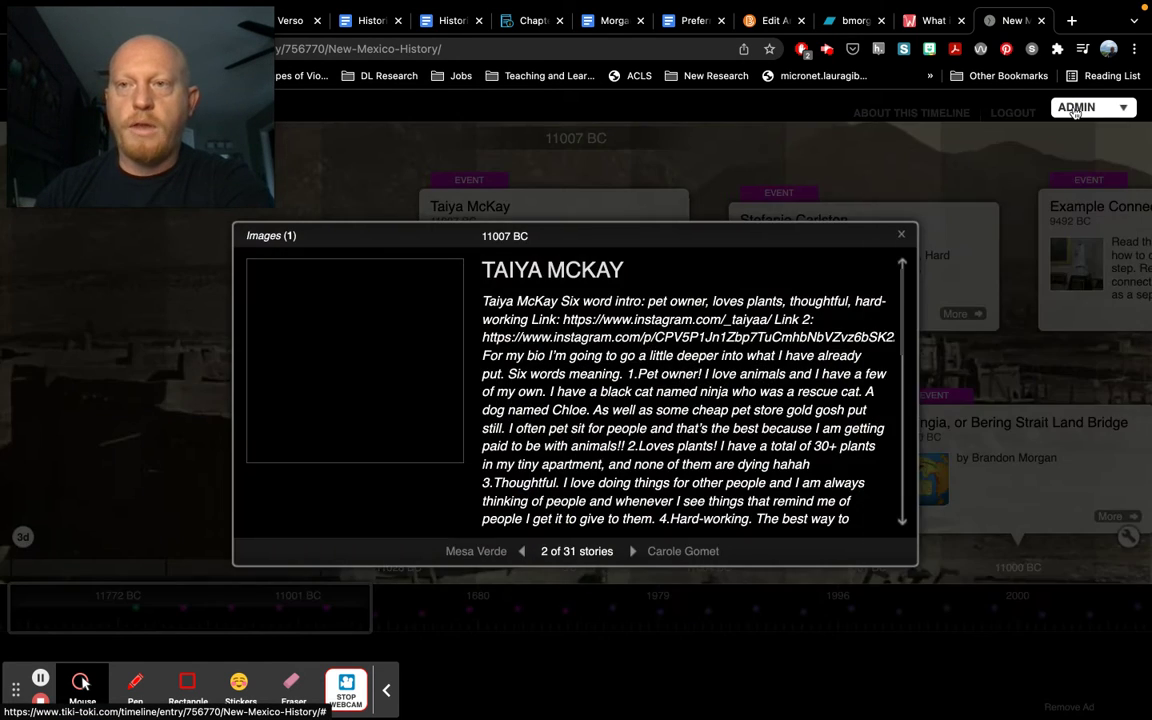
pyautogui.scroll(-1, 650, 404)
pyautogui.scroll(-1, 650, 404)
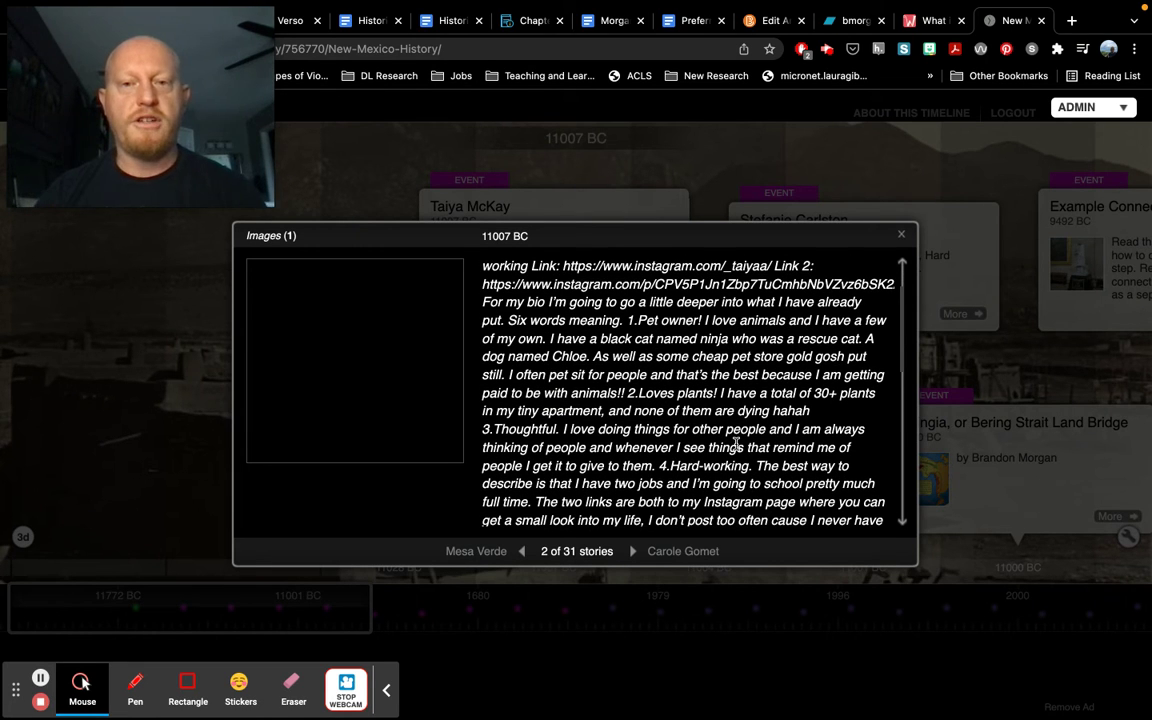
pyautogui.scroll(2, 736, 444)
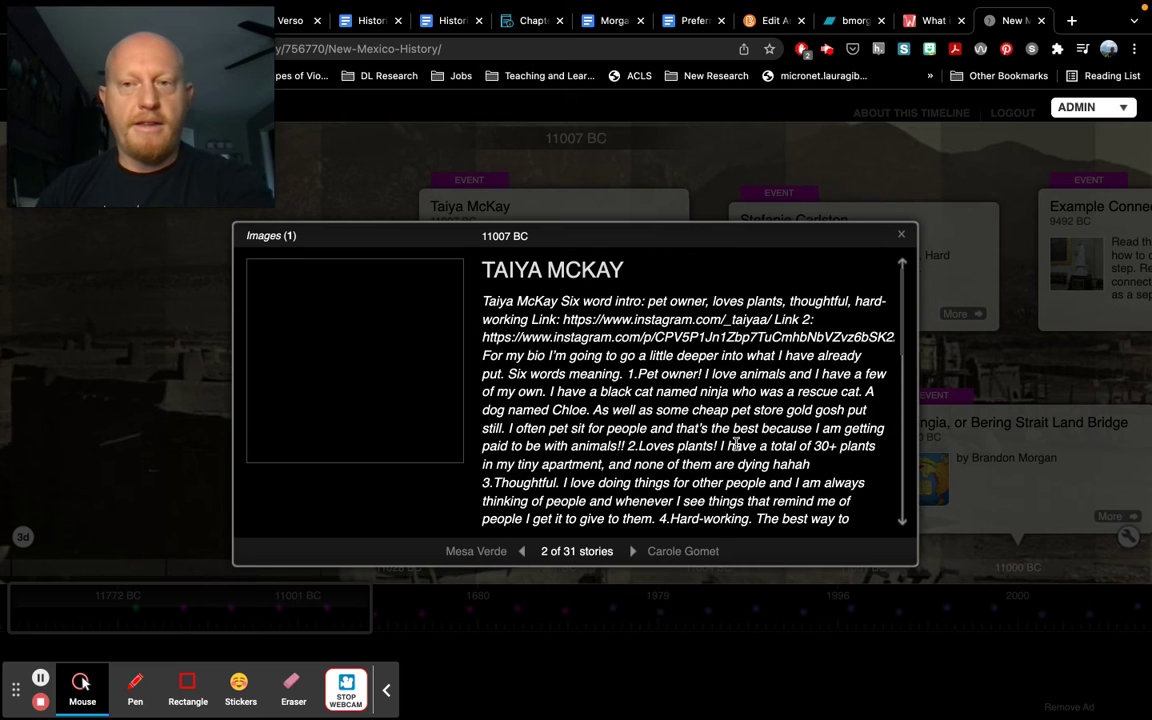
# Delete everything after "hard-working" from the 11007 BC story's intro and save the change
pyautogui.click(1094, 110)
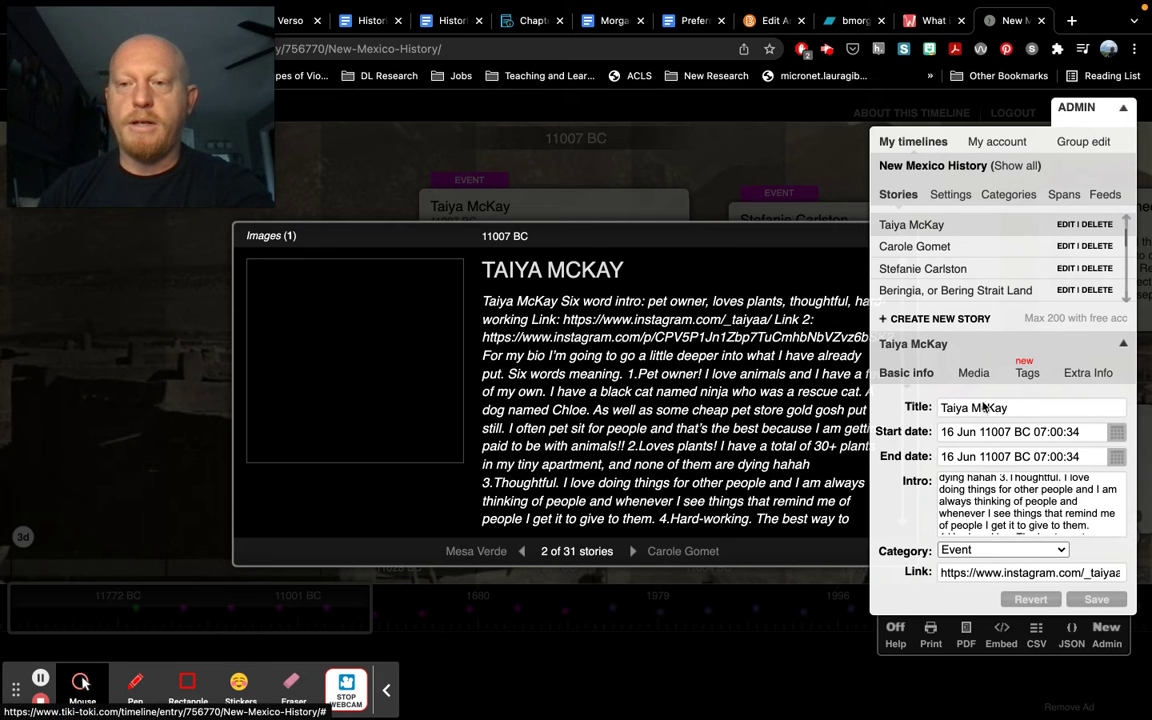
pyautogui.scroll(5, 972, 504)
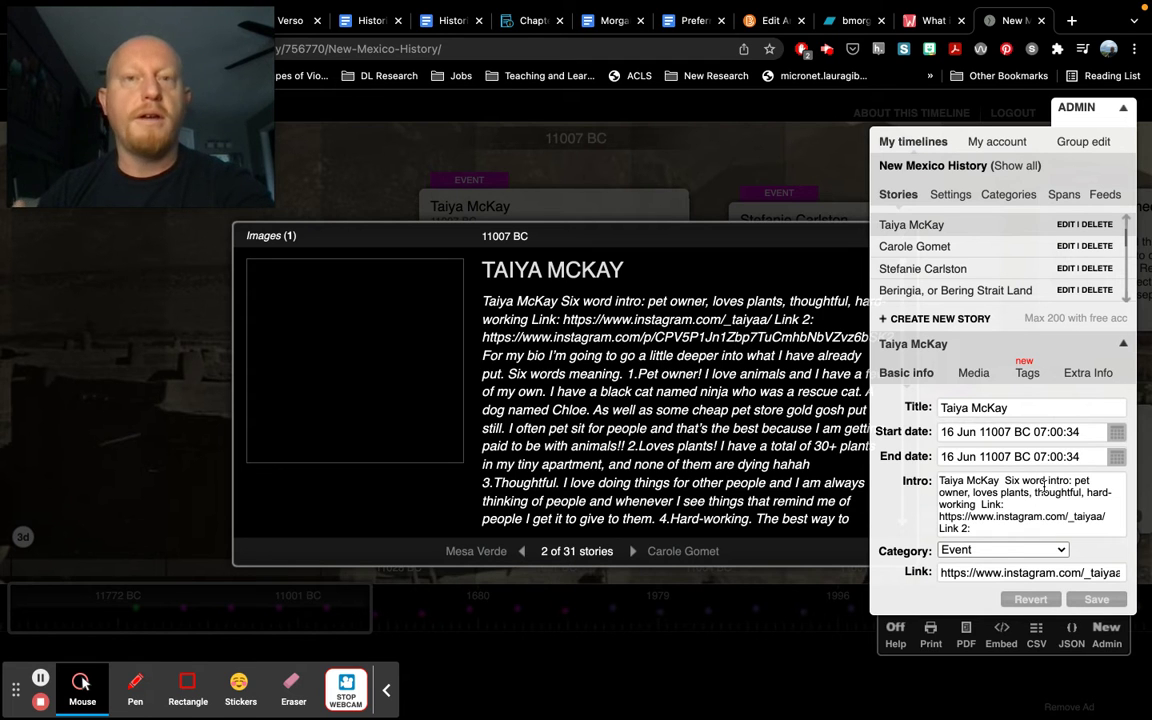
pyautogui.click(982, 505)
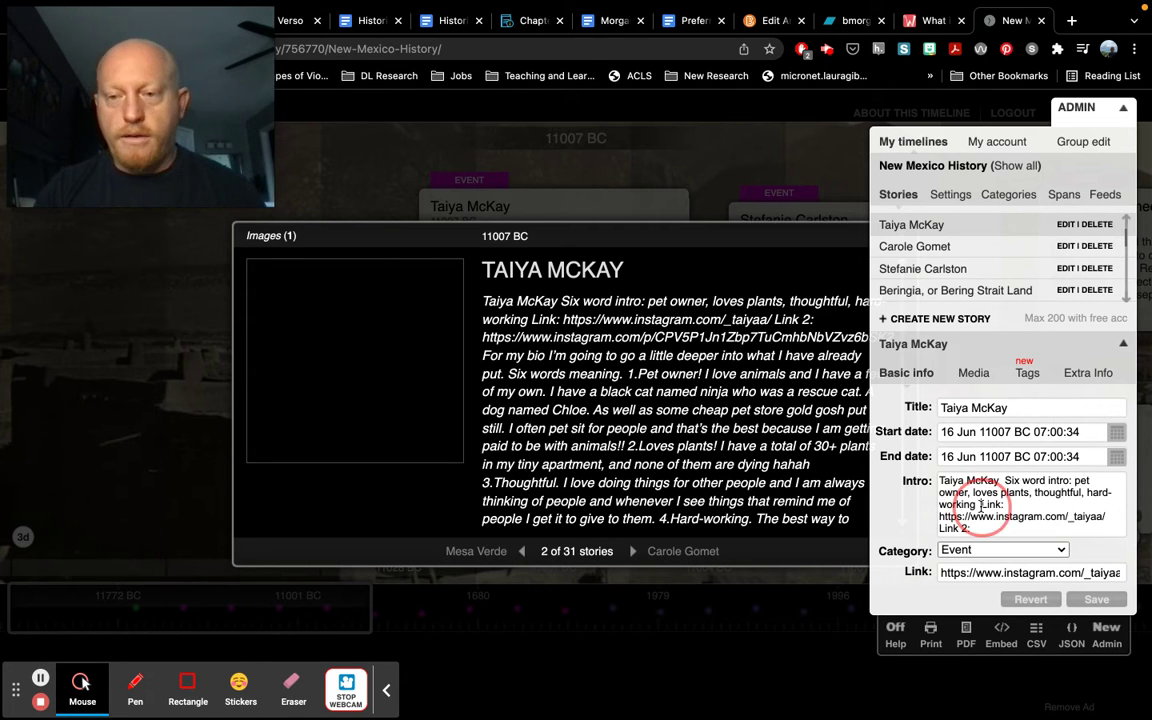
pyautogui.moveTo(982, 505); pyautogui.dragTo(1012, 562)
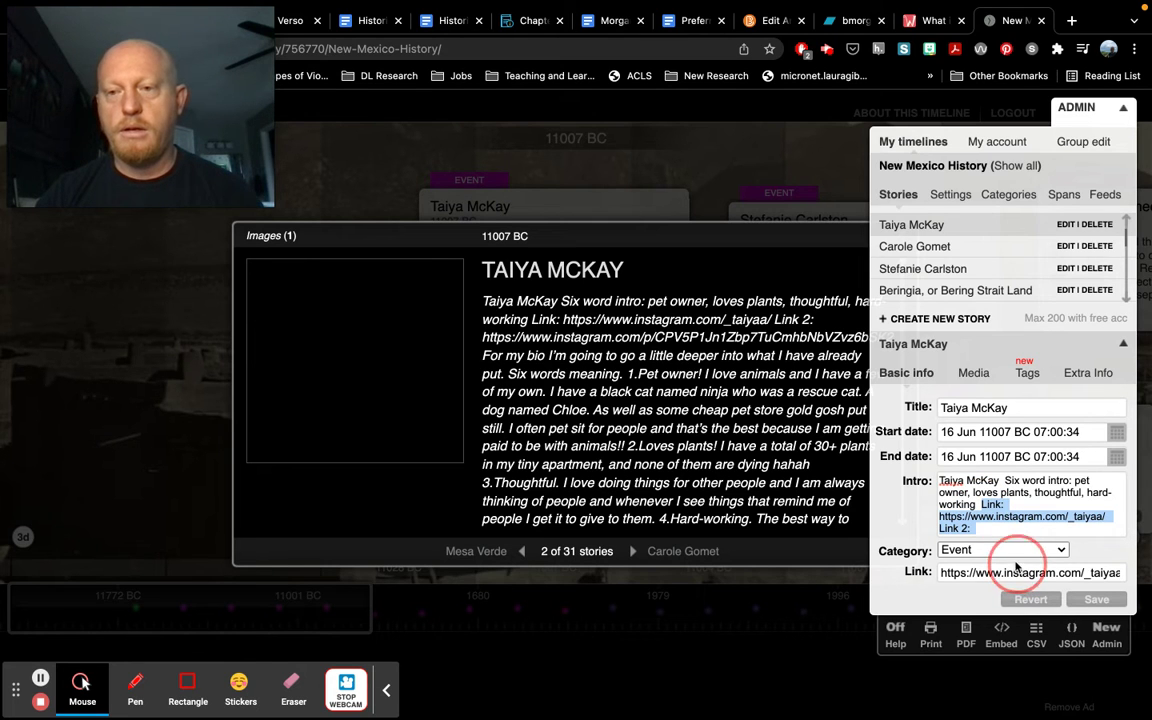
pyautogui.moveTo(982, 505); pyautogui.dragTo(1006, 532)
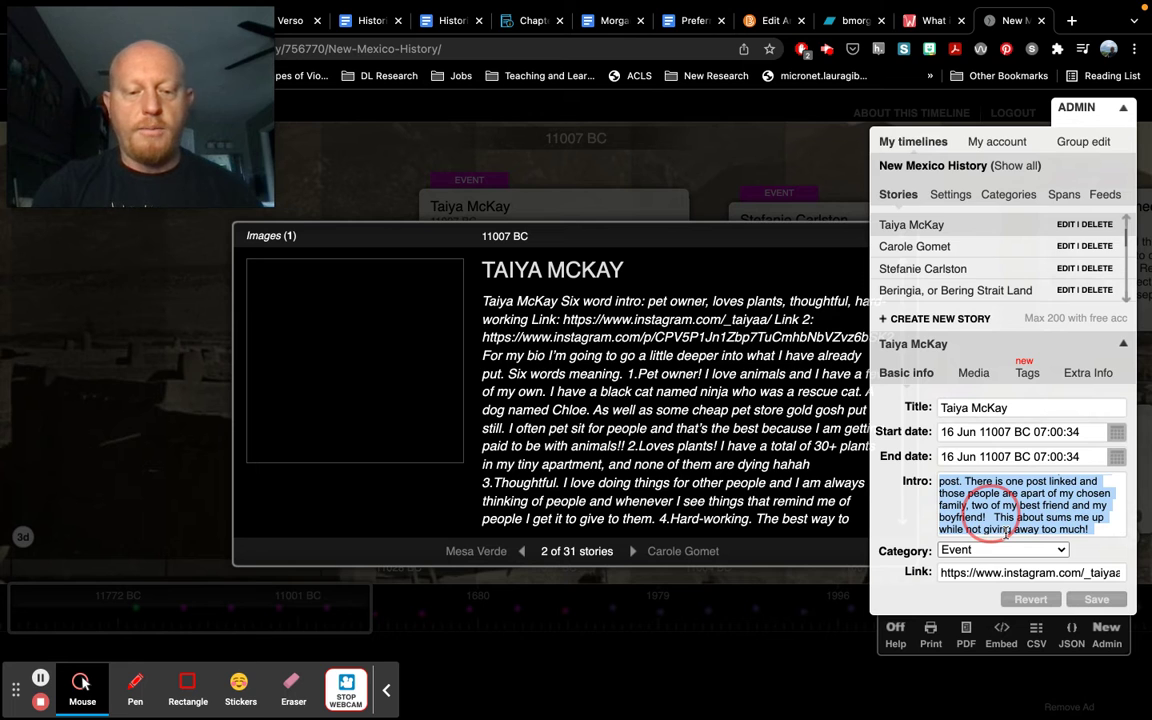
pyautogui.press('BackSpace')
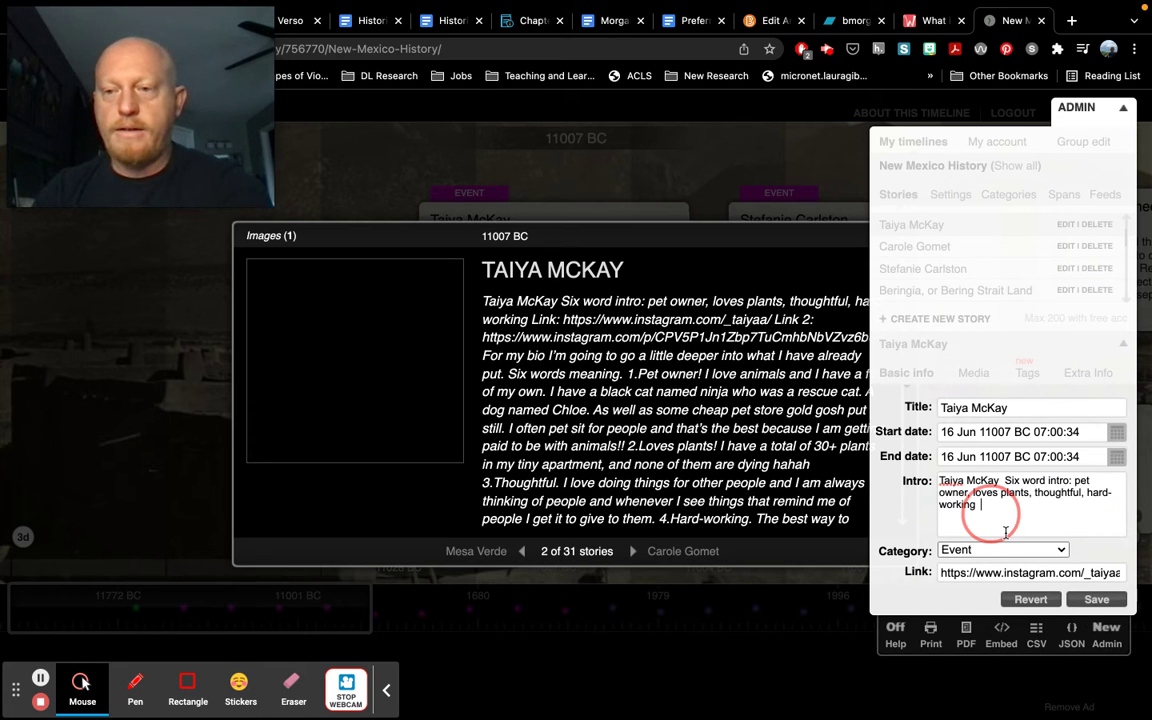
pyautogui.click(1096, 599)
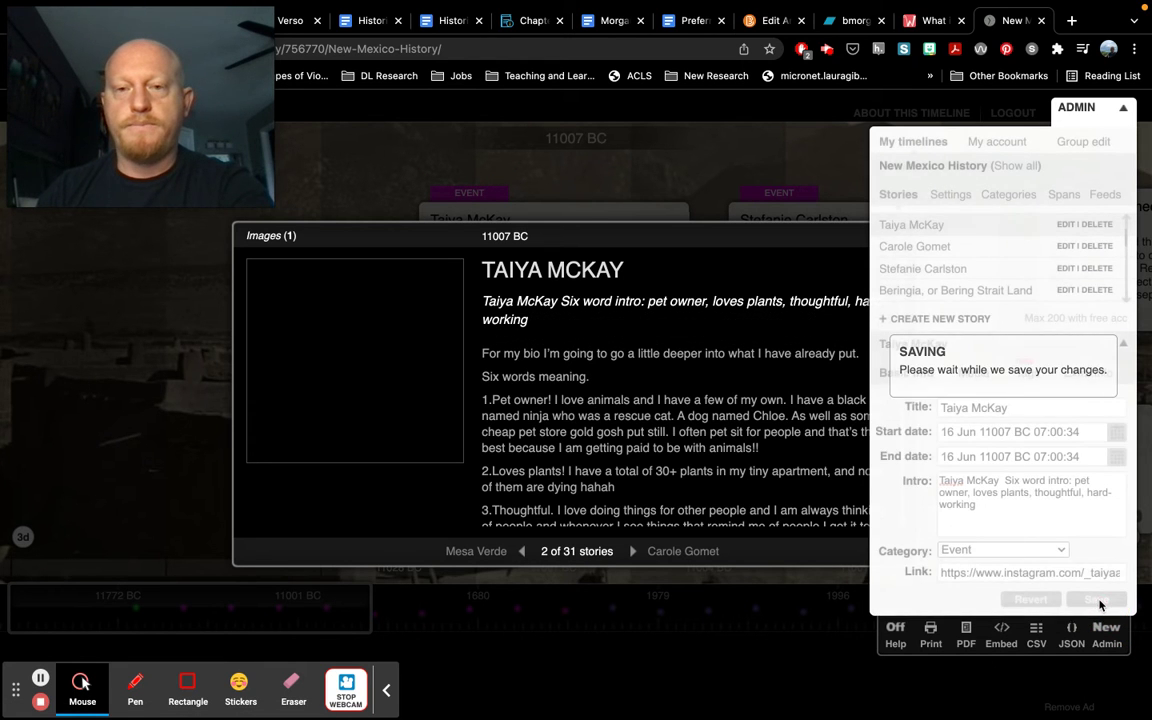
# Examine the displayed 11007 BC story from intro to closing link, and compare it with the full text in its extra info
pyautogui.scroll(-2, 673, 400)
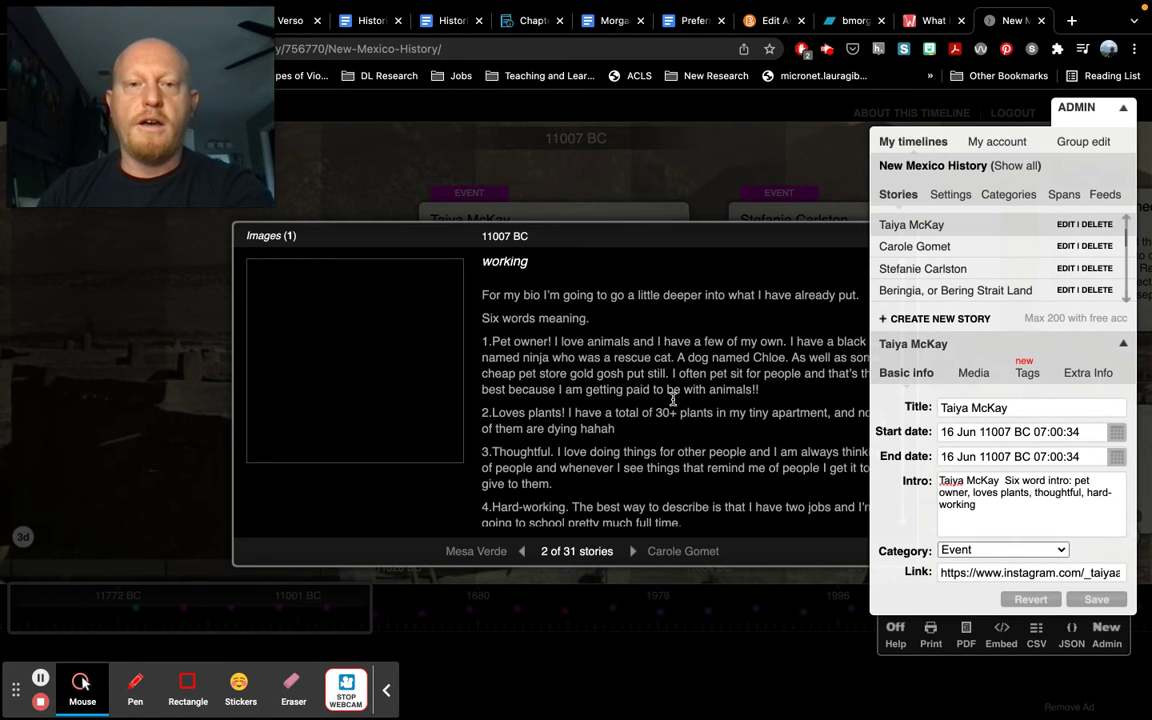
pyautogui.scroll(-5, 673, 400)
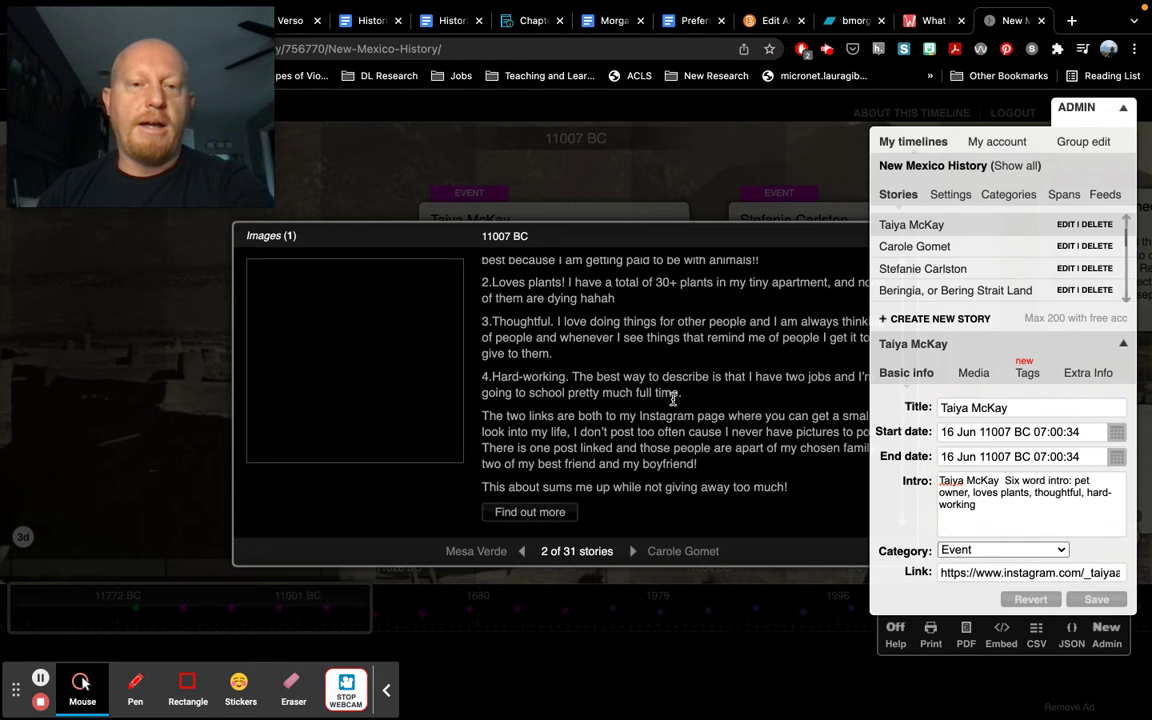
pyautogui.scroll(5, 673, 398)
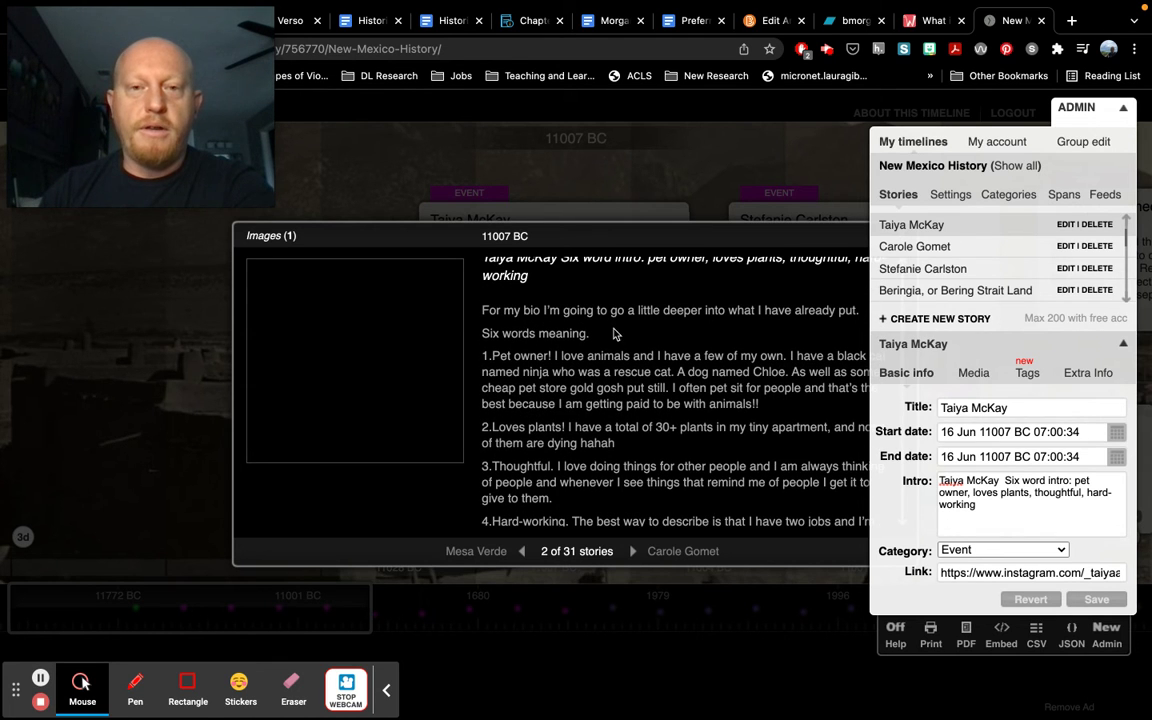
pyautogui.click(1088, 372)
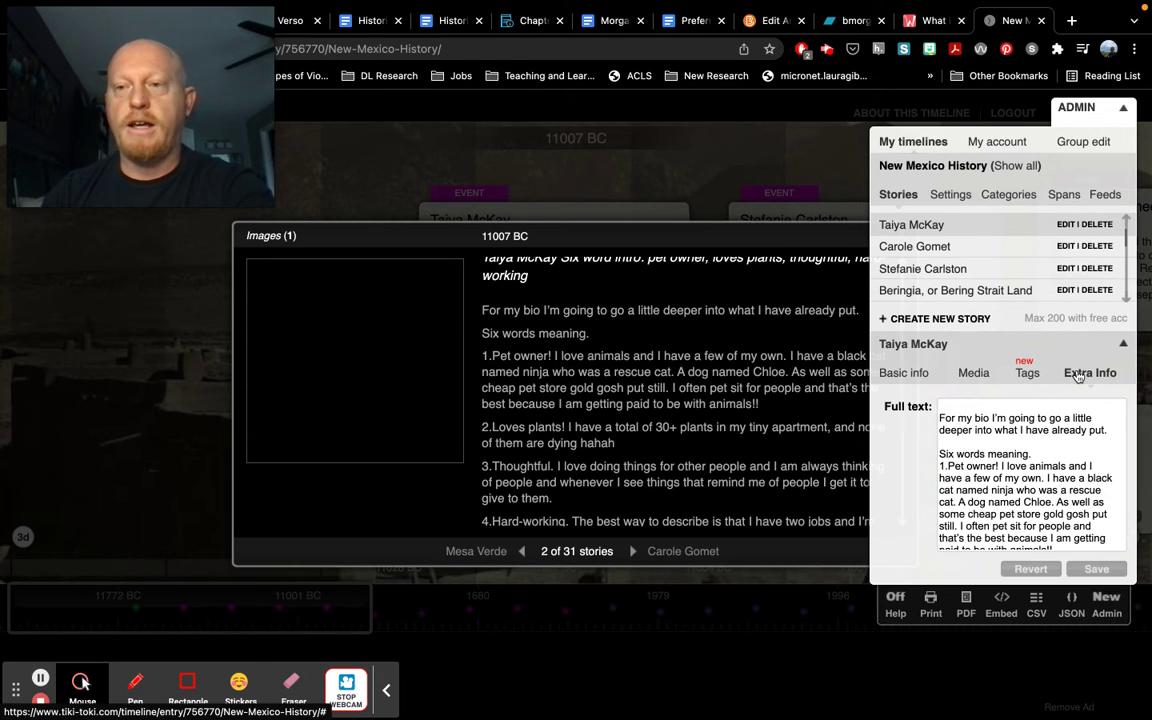
pyautogui.scroll(-5, 652, 388)
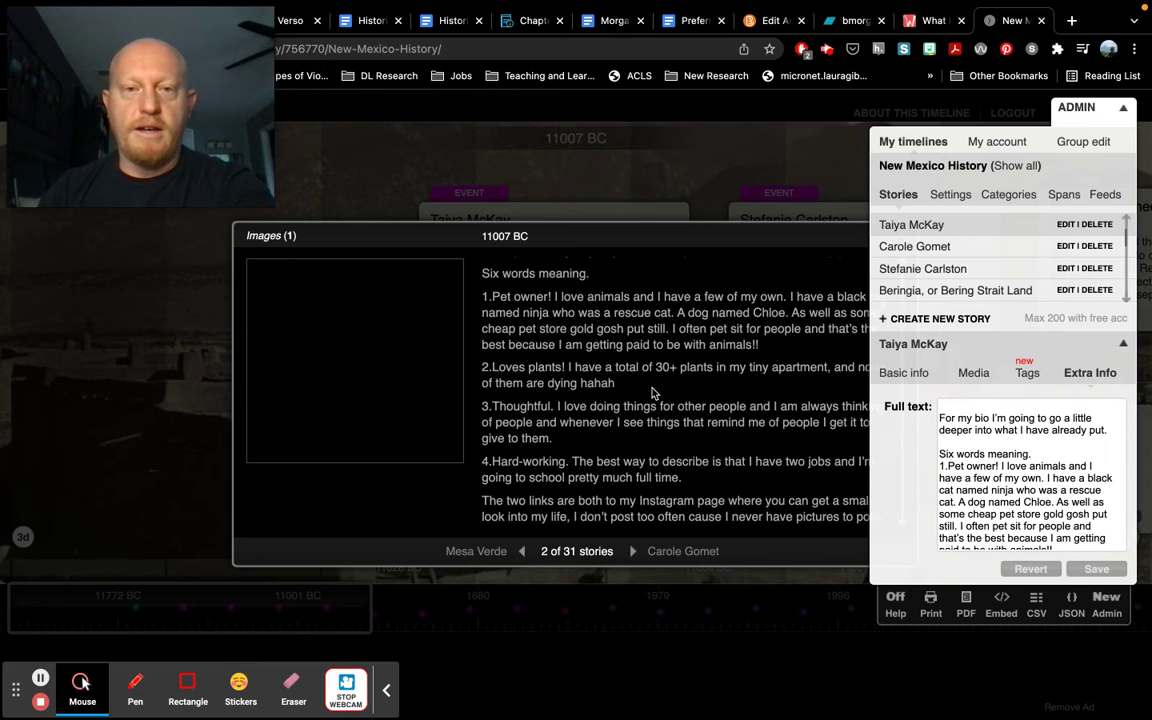
pyautogui.scroll(2, 652, 388)
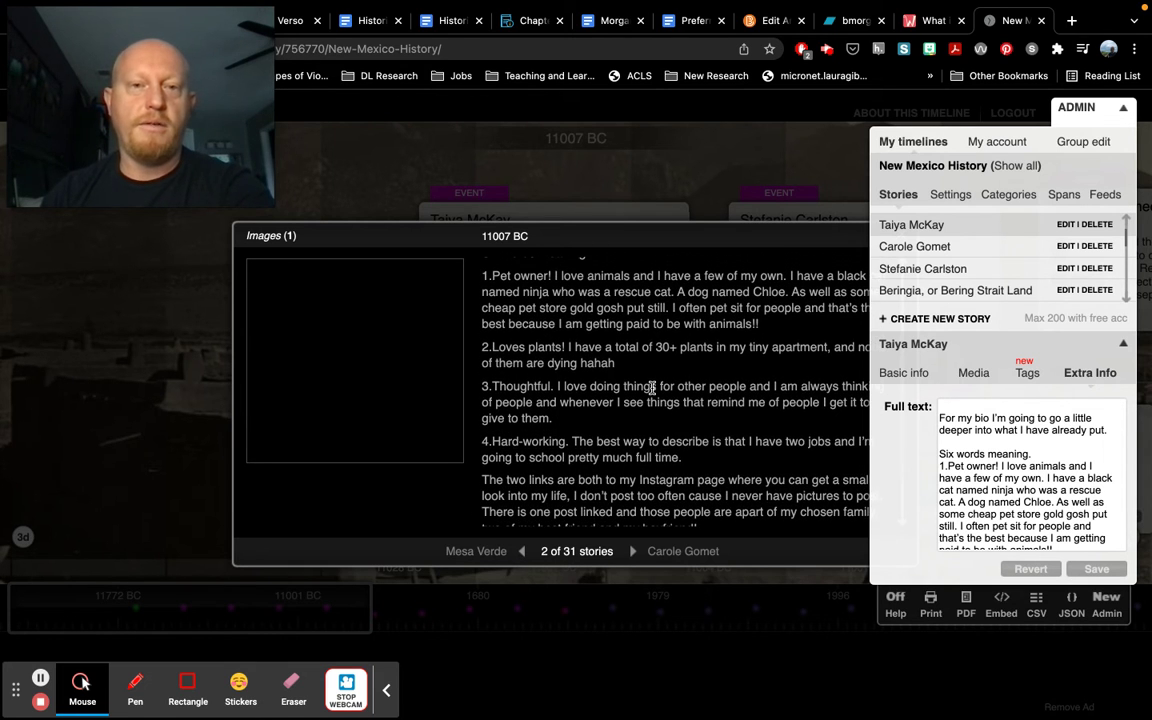
pyautogui.click(1072, 110)
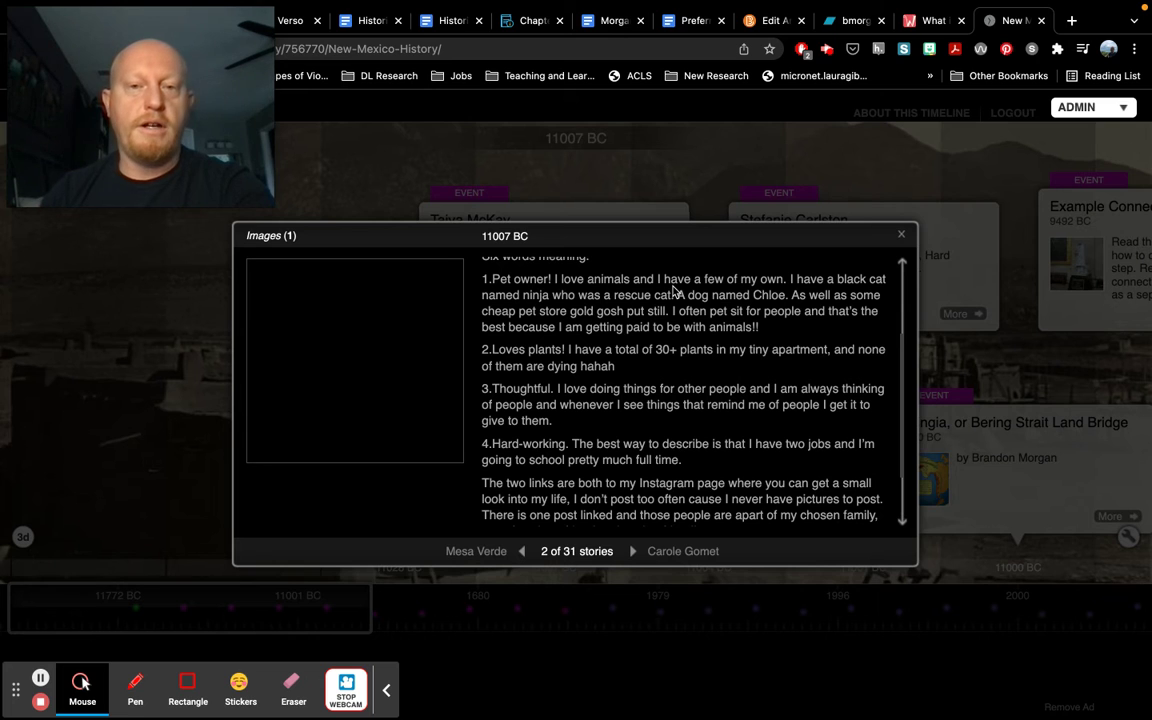
pyautogui.scroll(-2, 665, 357)
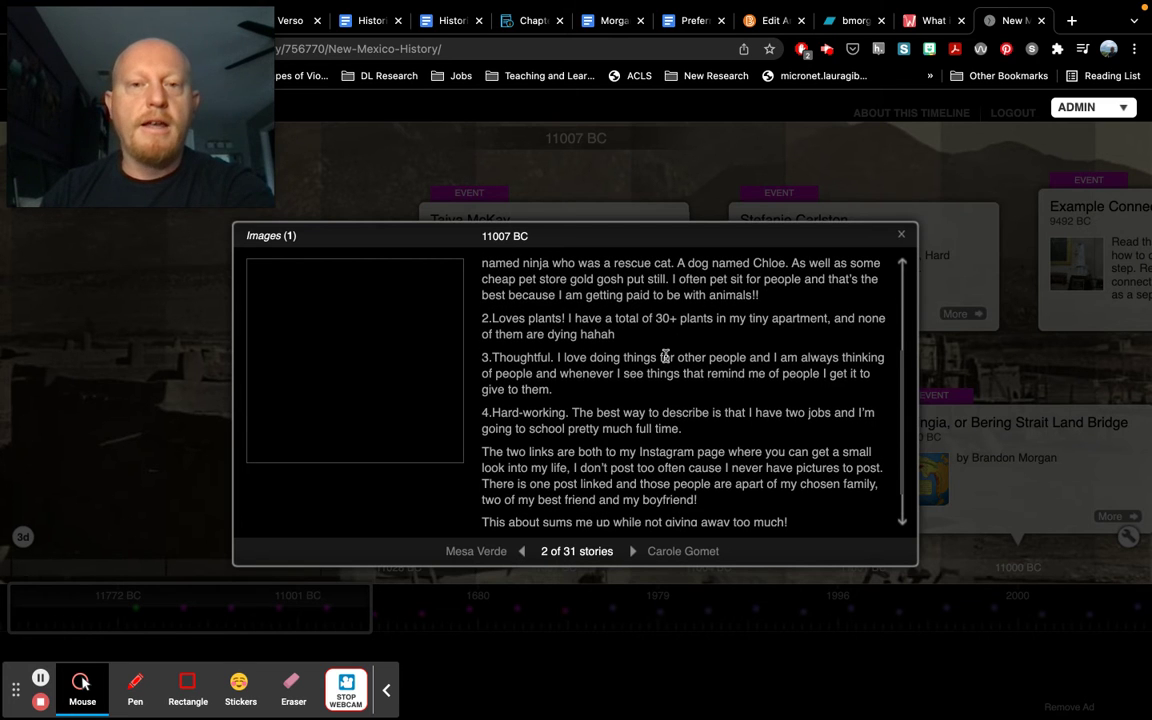
pyautogui.scroll(3, 625, 400)
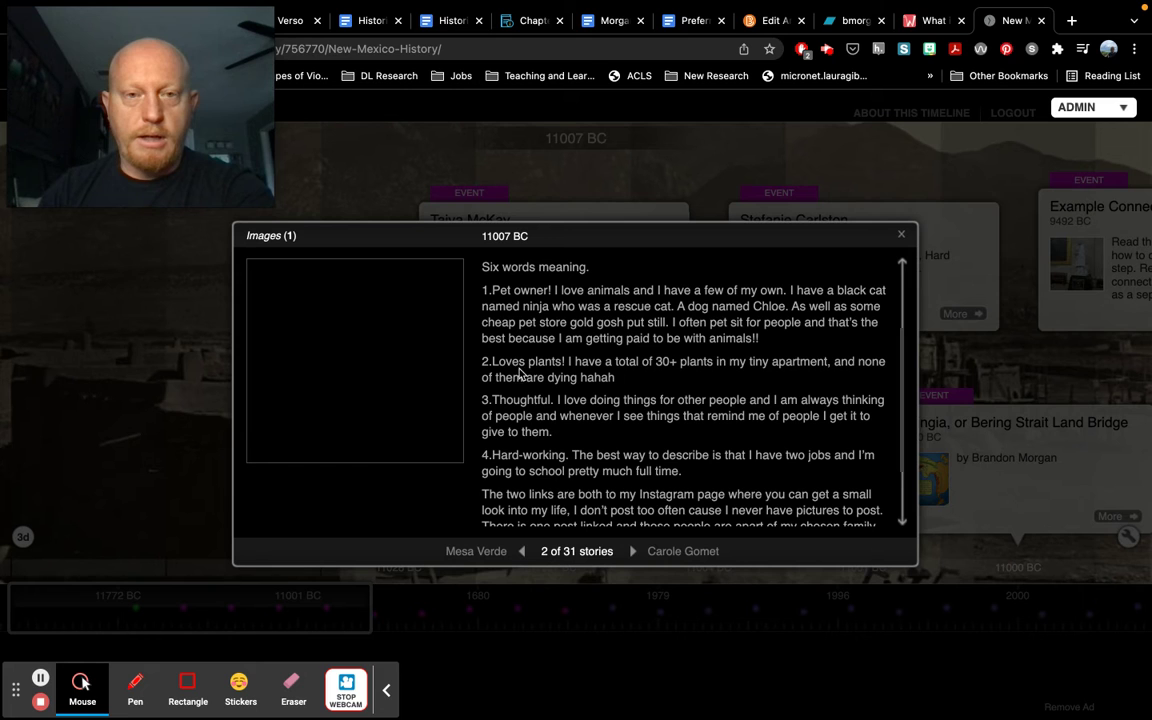
pyautogui.scroll(-3, 658, 502)
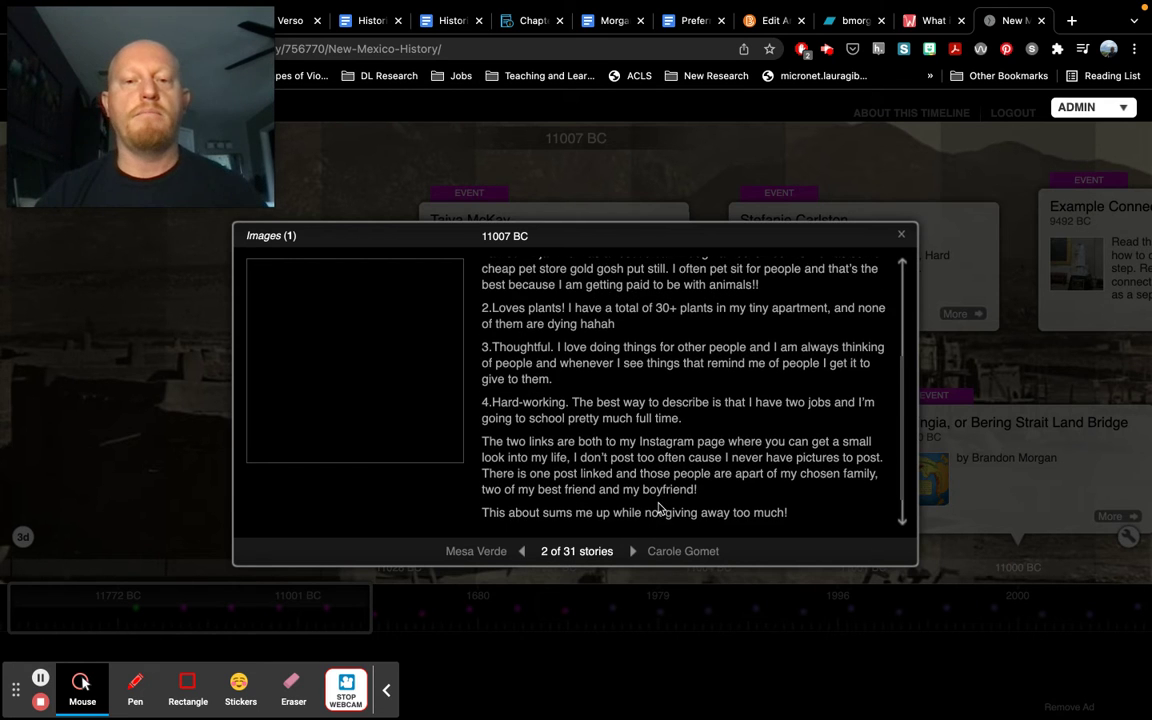
pyautogui.scroll(-1, 658, 505)
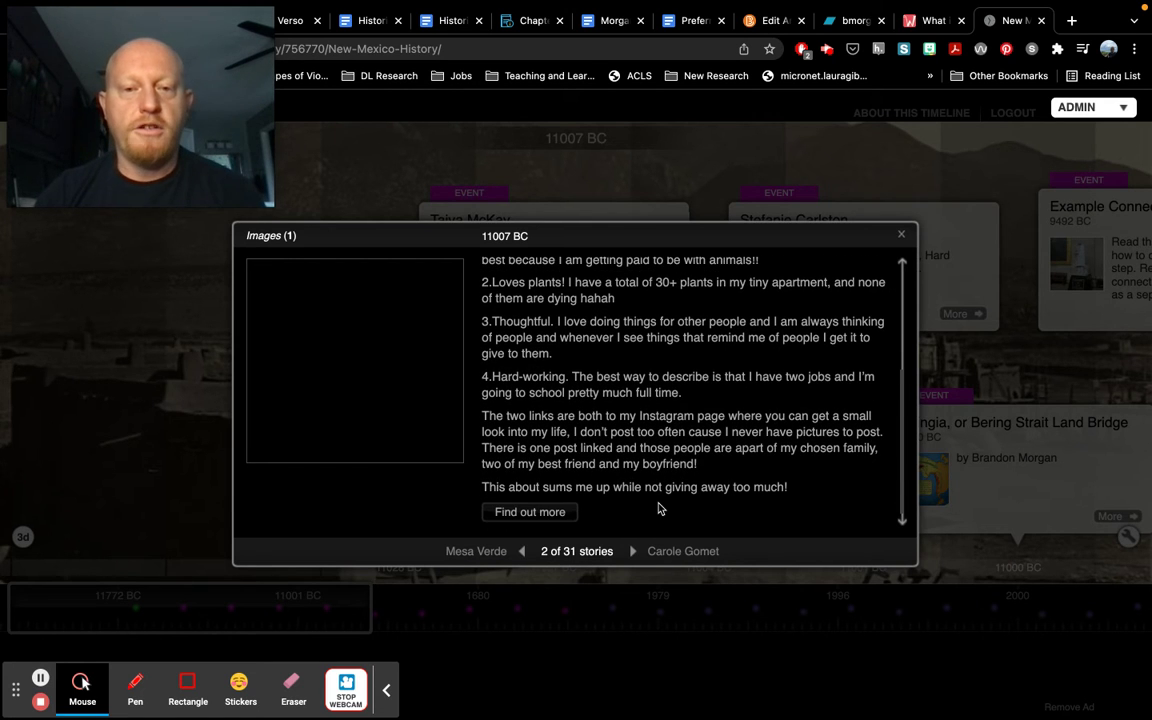
# Remove the blank line at the start of the 11007 BC story's full text and save it
pyautogui.click(1079, 113)
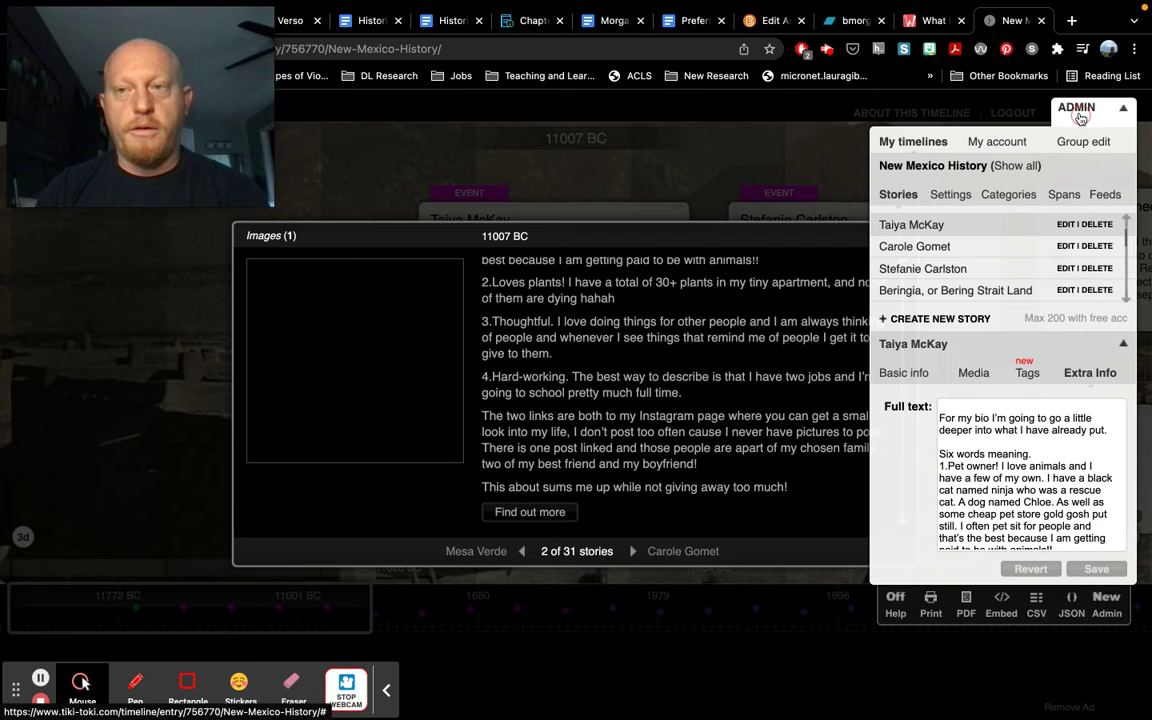
pyautogui.click(940, 420)
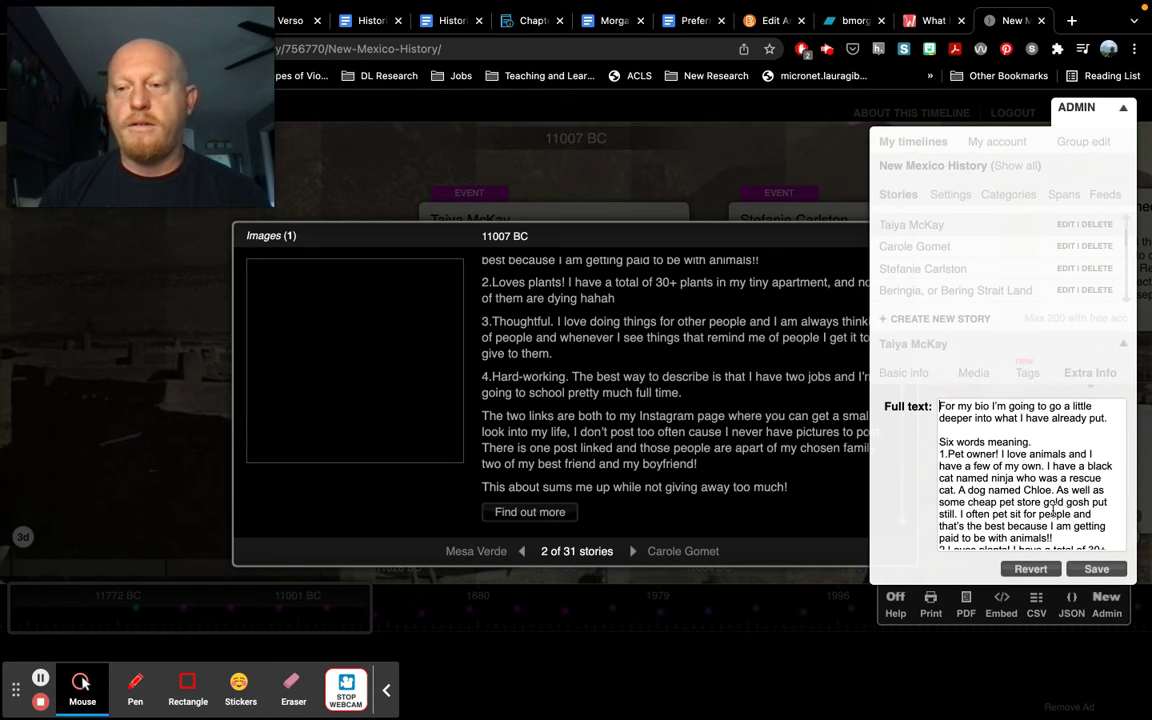
pyautogui.click(1097, 568)
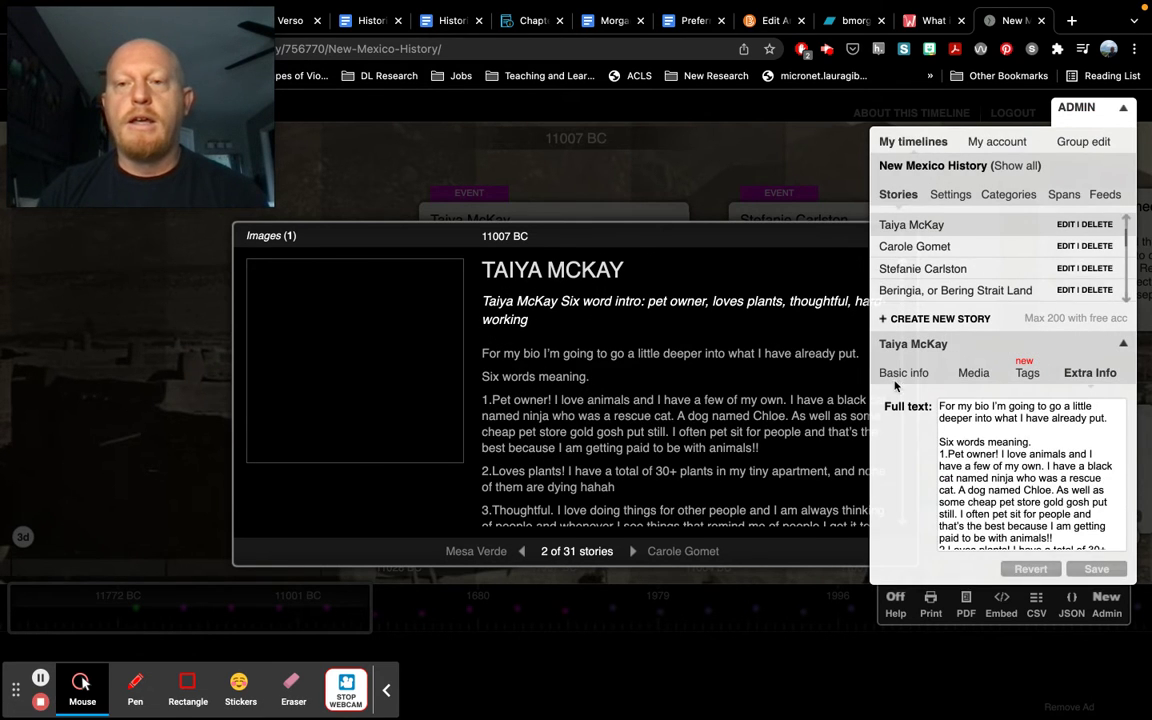
# Review the story's basic info, full text and attached image's media settings, then close the editor and the story display
pyautogui.click(898, 378)
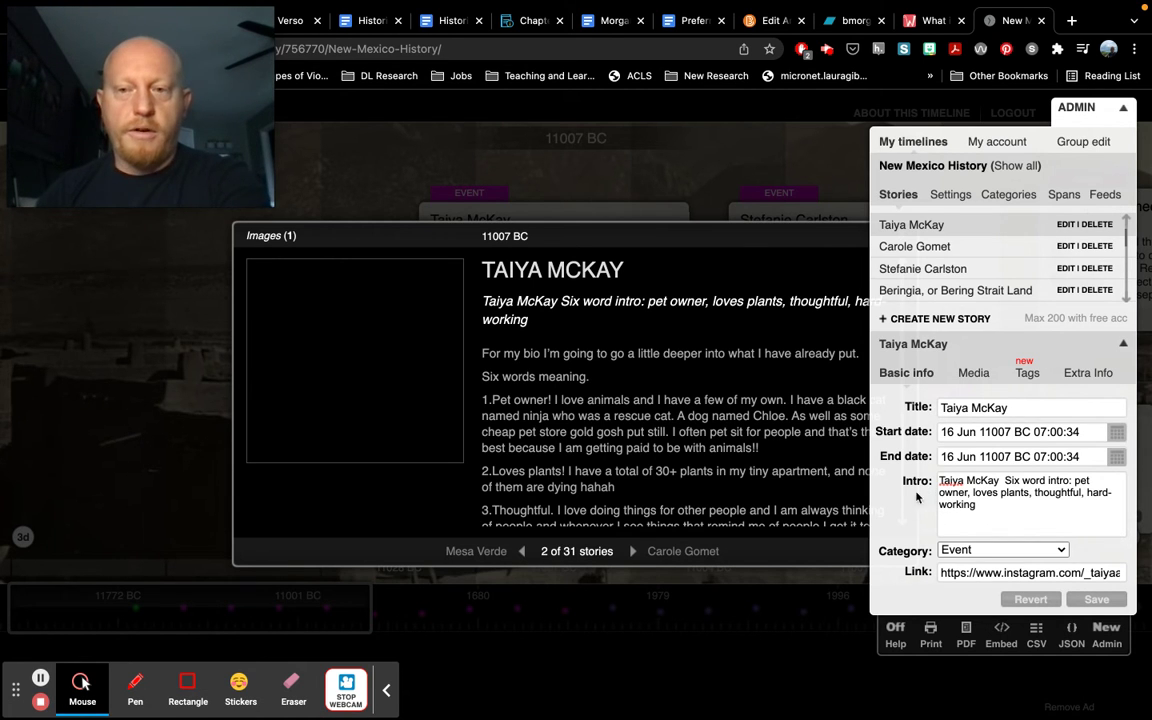
pyautogui.click(1073, 374)
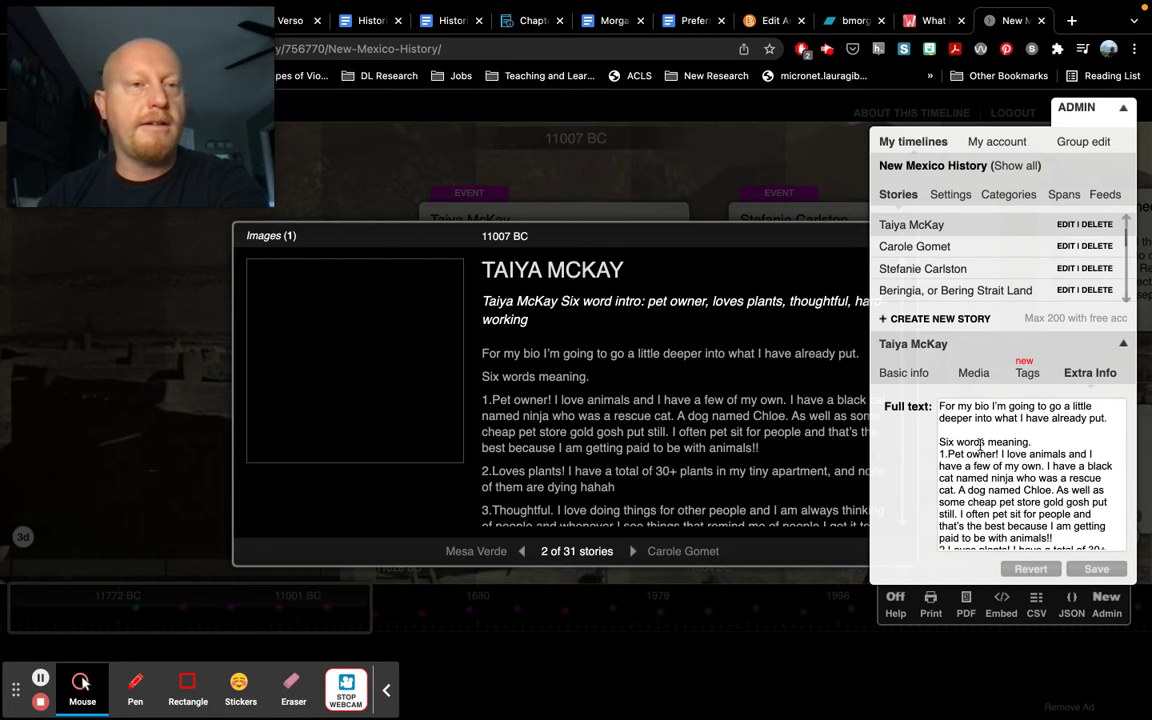
pyautogui.click(906, 374)
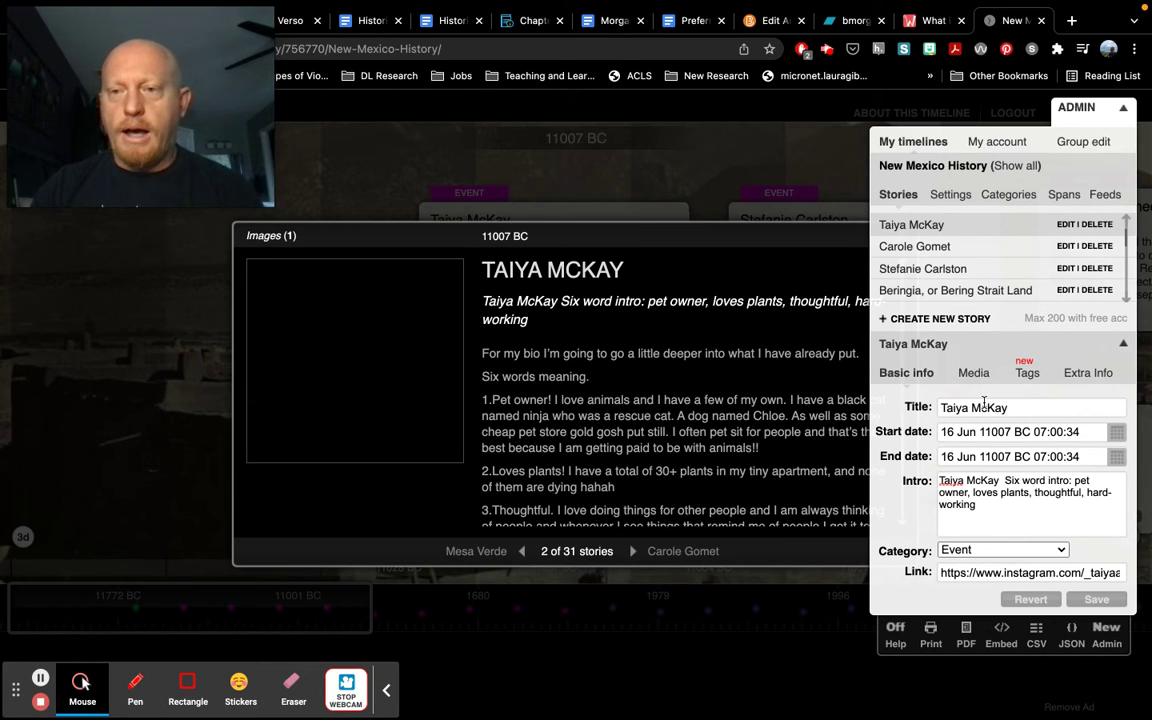
pyautogui.click(976, 374)
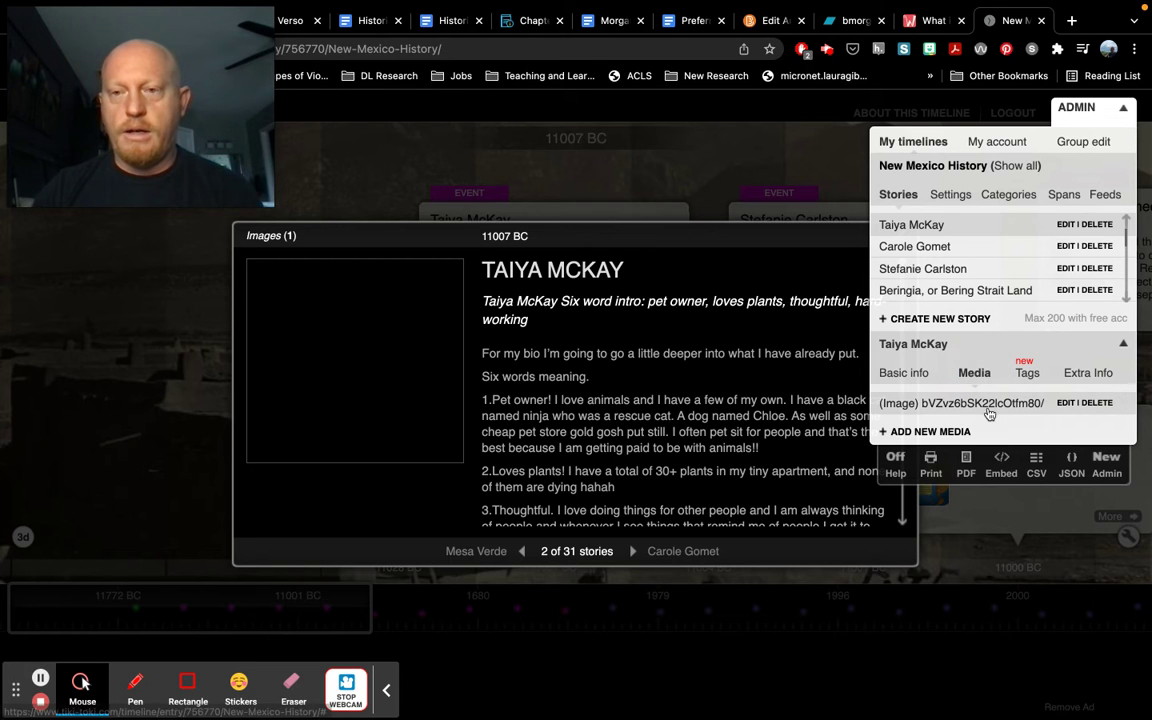
pyautogui.click(945, 403)
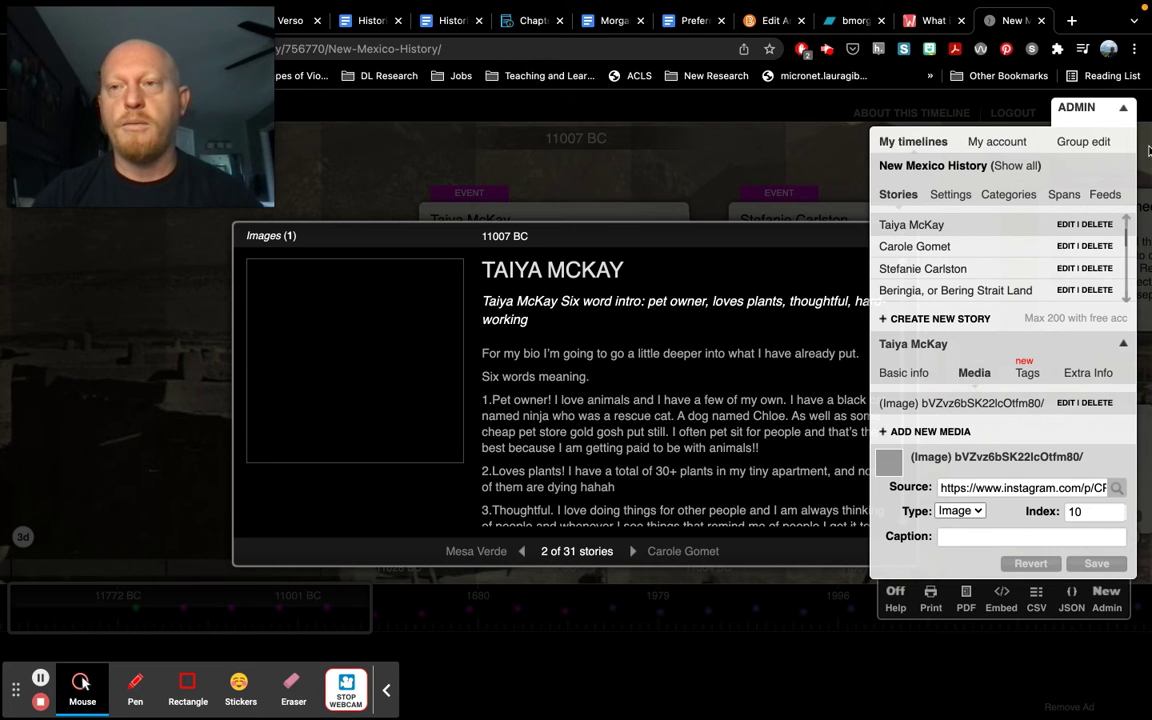
pyautogui.click(1077, 109)
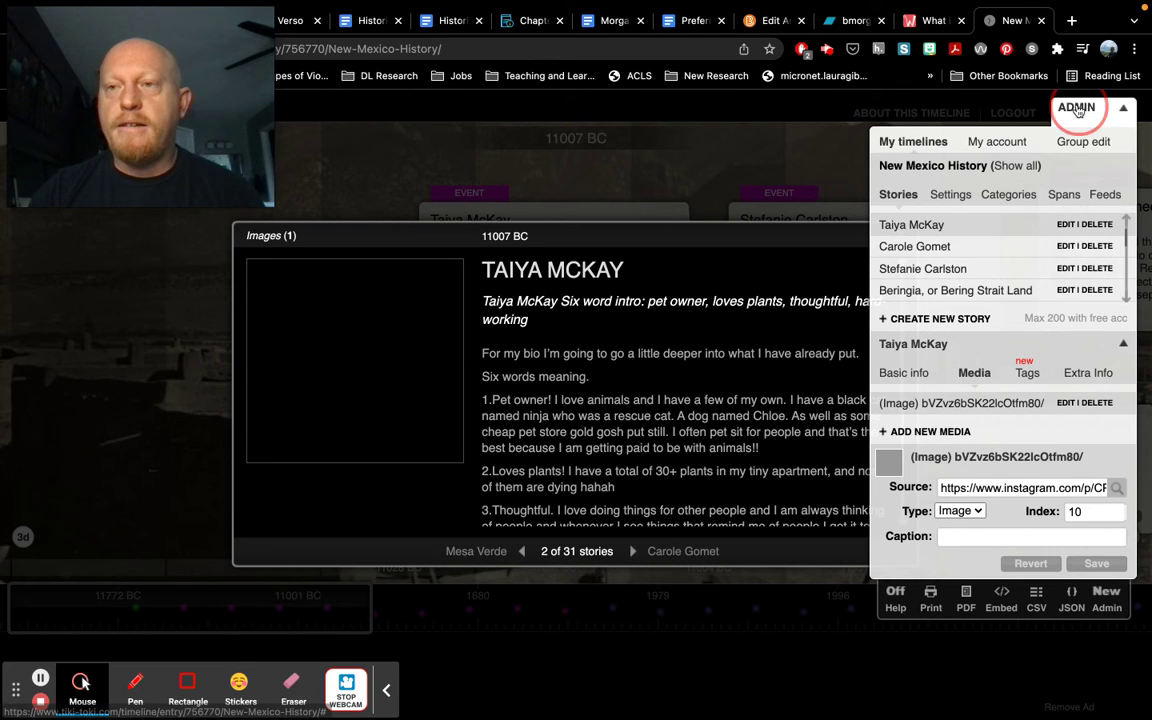
pyautogui.click(902, 234)
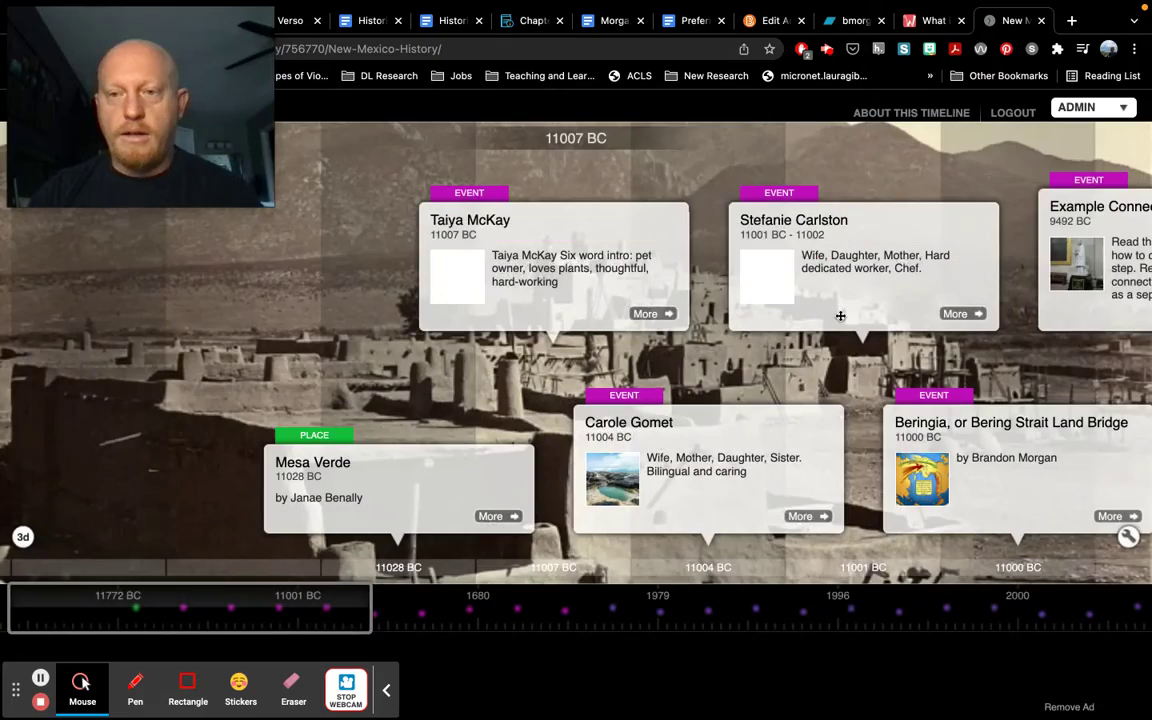
# Browse the timeline forward from the 11007 BC story to the person stories of the 1970s and 1980s, checking their thumbnails
pyautogui.scroll(-3, 840, 316)
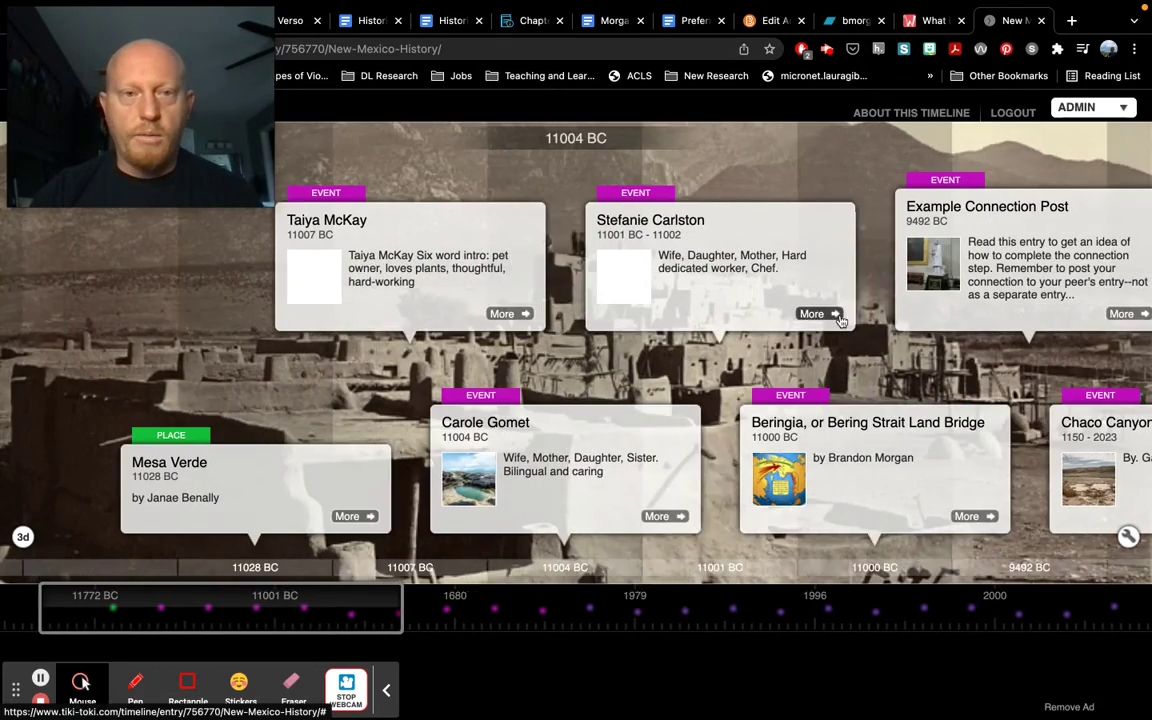
pyautogui.scroll(-3, 840, 316)
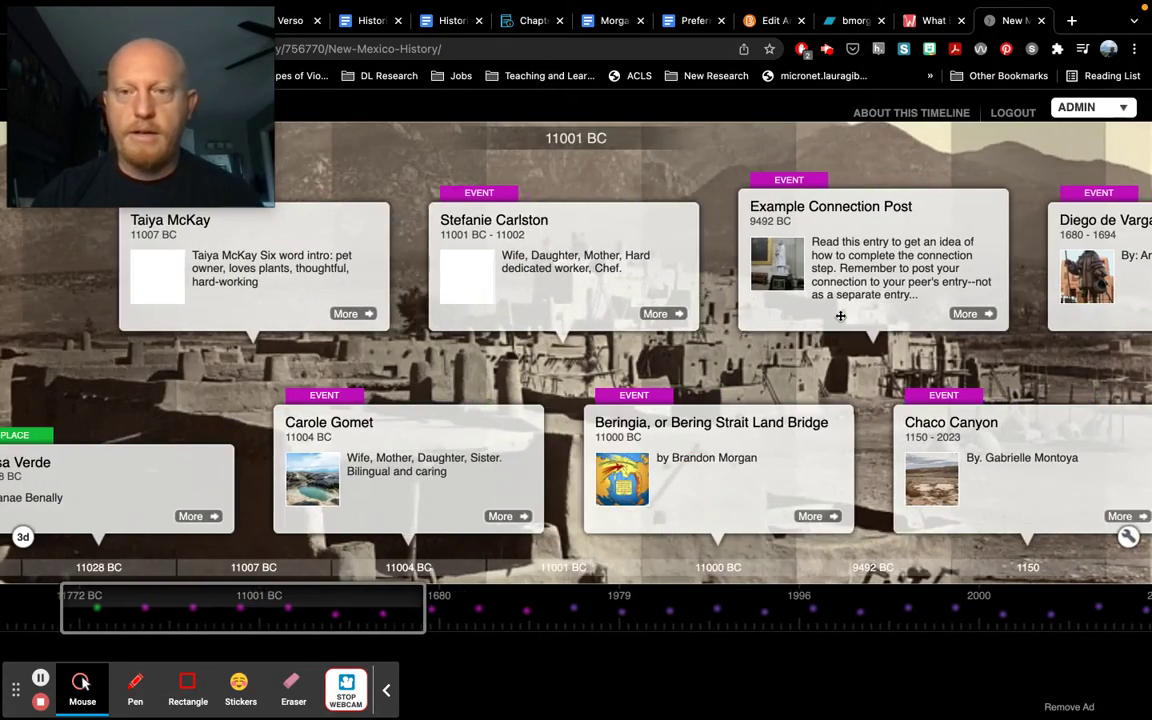
pyautogui.scroll(-3, 840, 316)
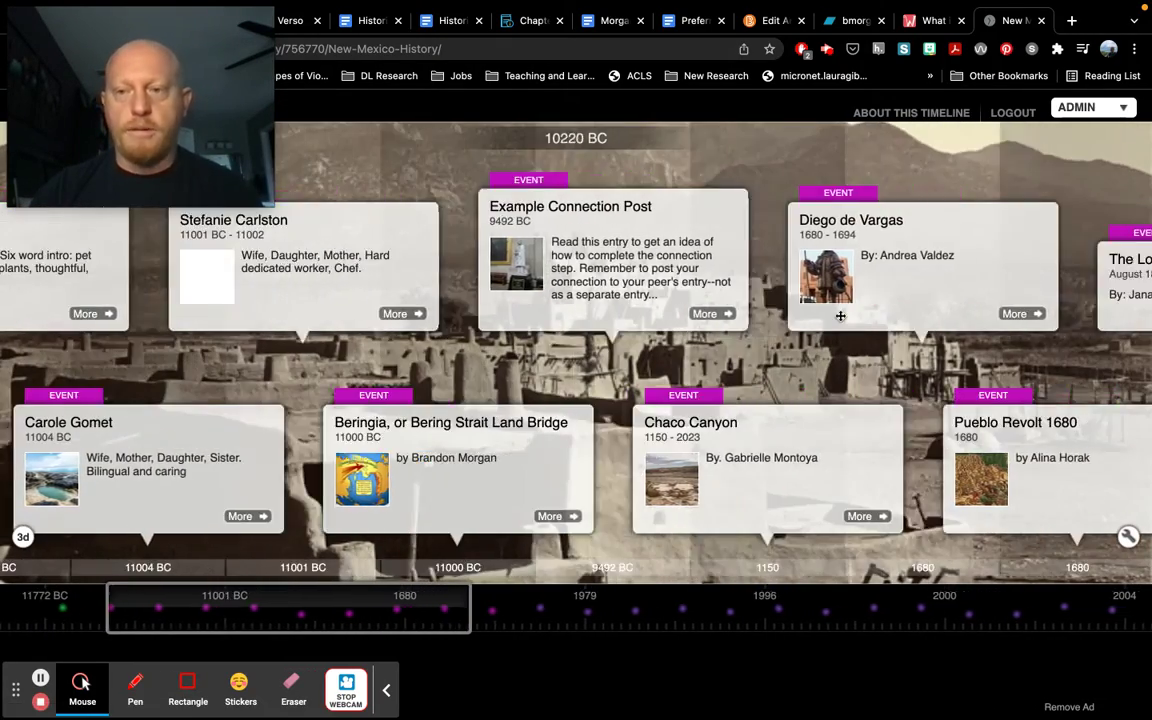
pyautogui.scroll(-3, 840, 316)
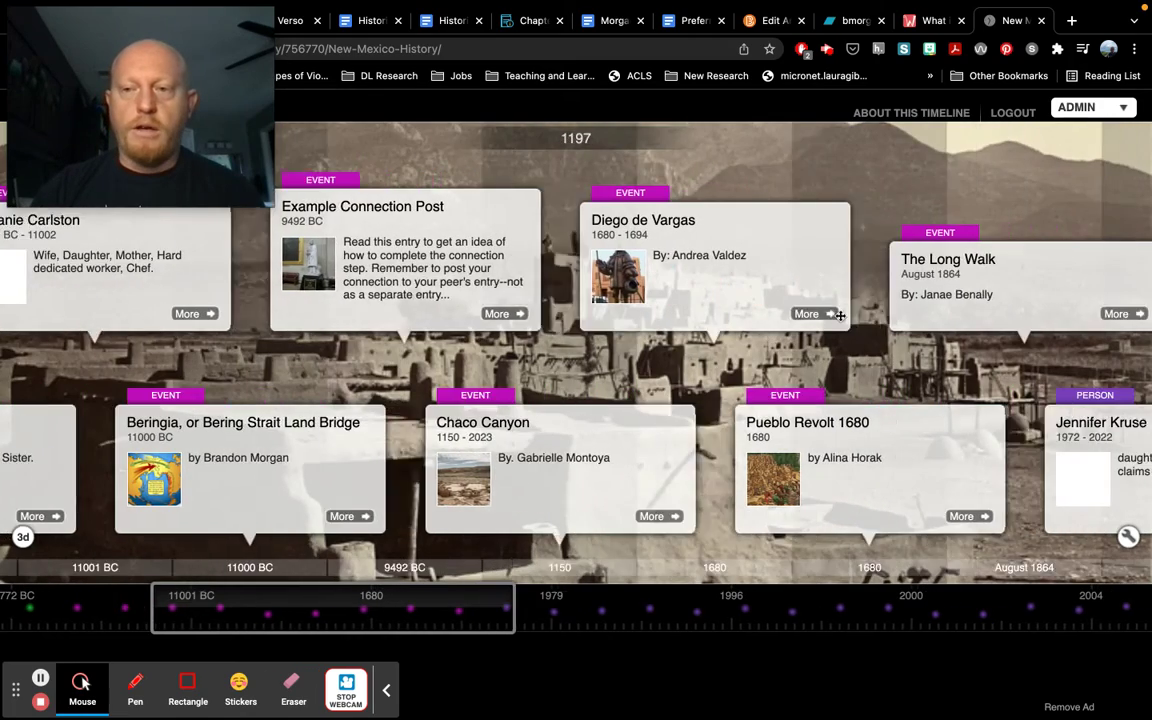
pyautogui.scroll(-3, 840, 316)
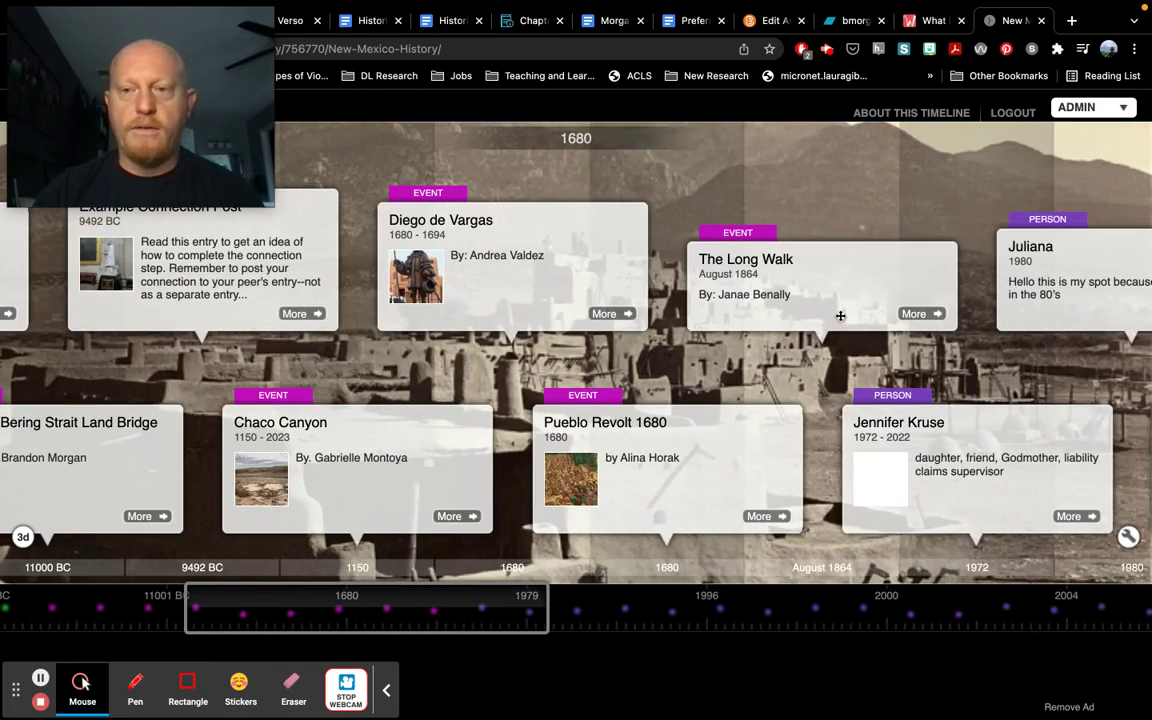
pyautogui.scroll(-3, 840, 320)
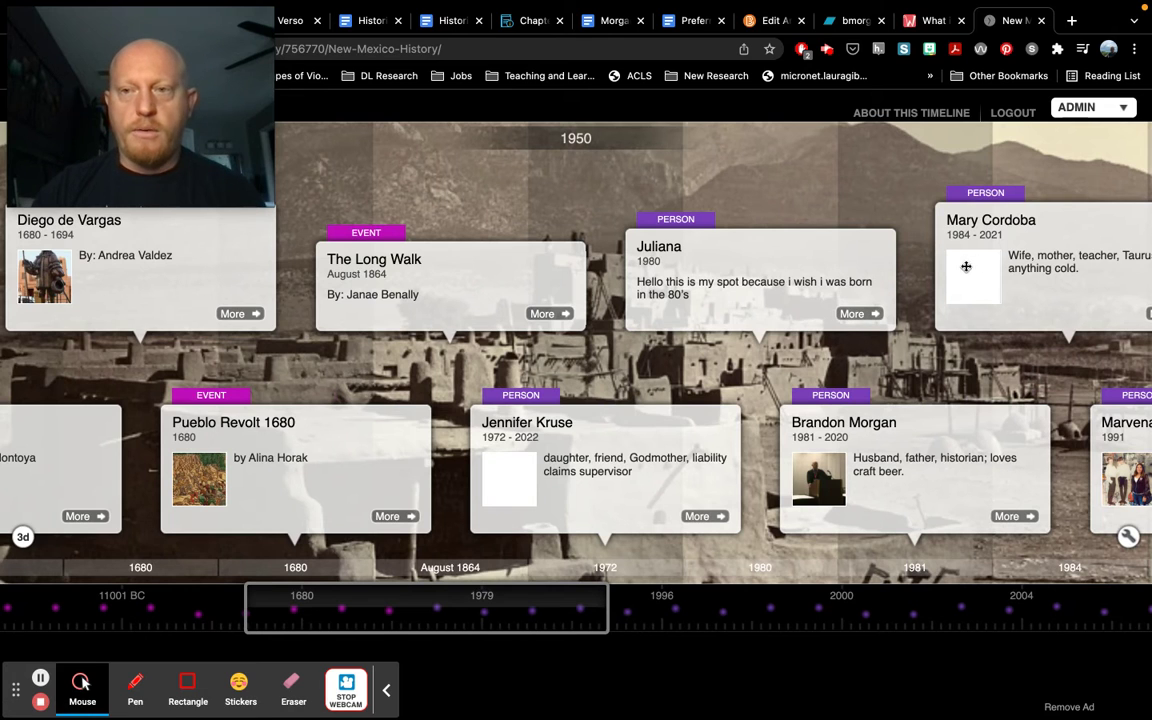
# Review the source and caption of both media images attached to the 1972–2022 person story, then close the editor
pyautogui.click(1090, 107)
pyautogui.scroll(-5, 990, 258)
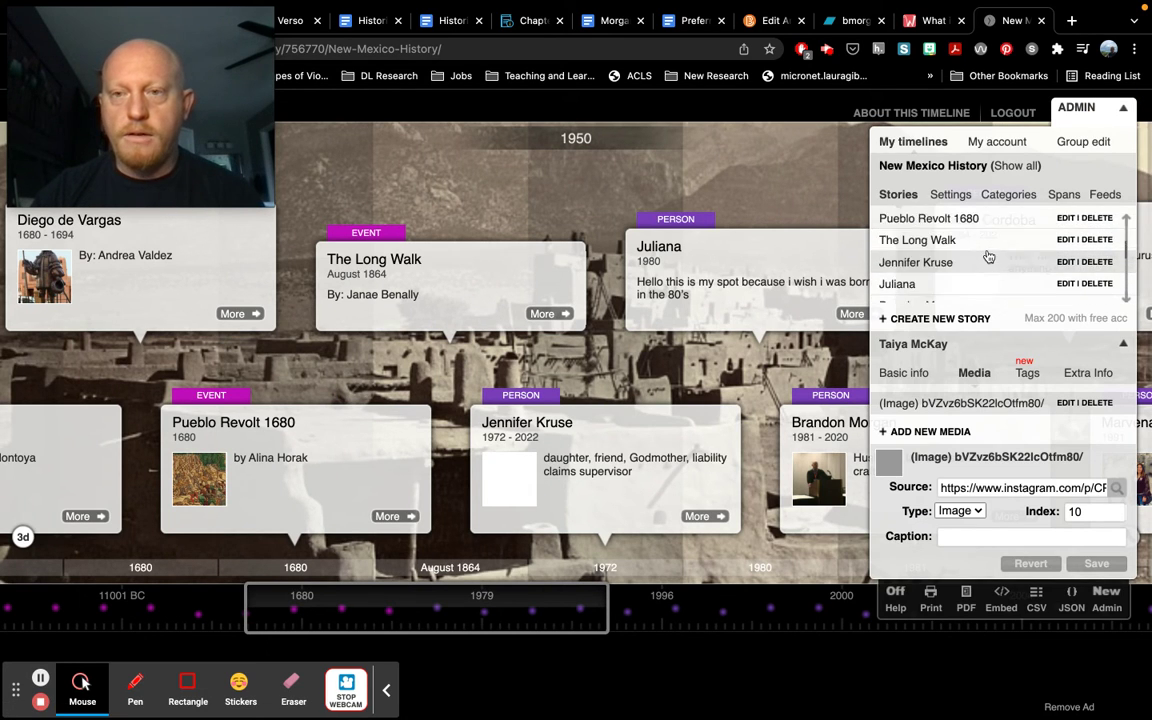
pyautogui.click(990, 227)
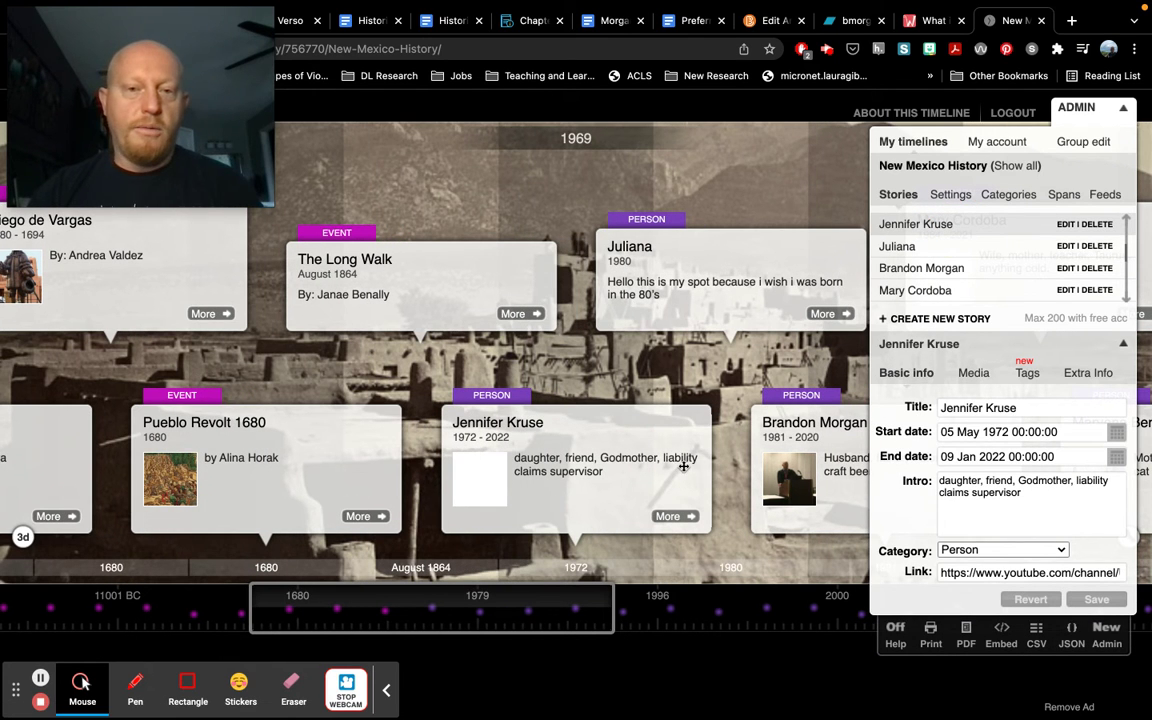
pyautogui.click(976, 373)
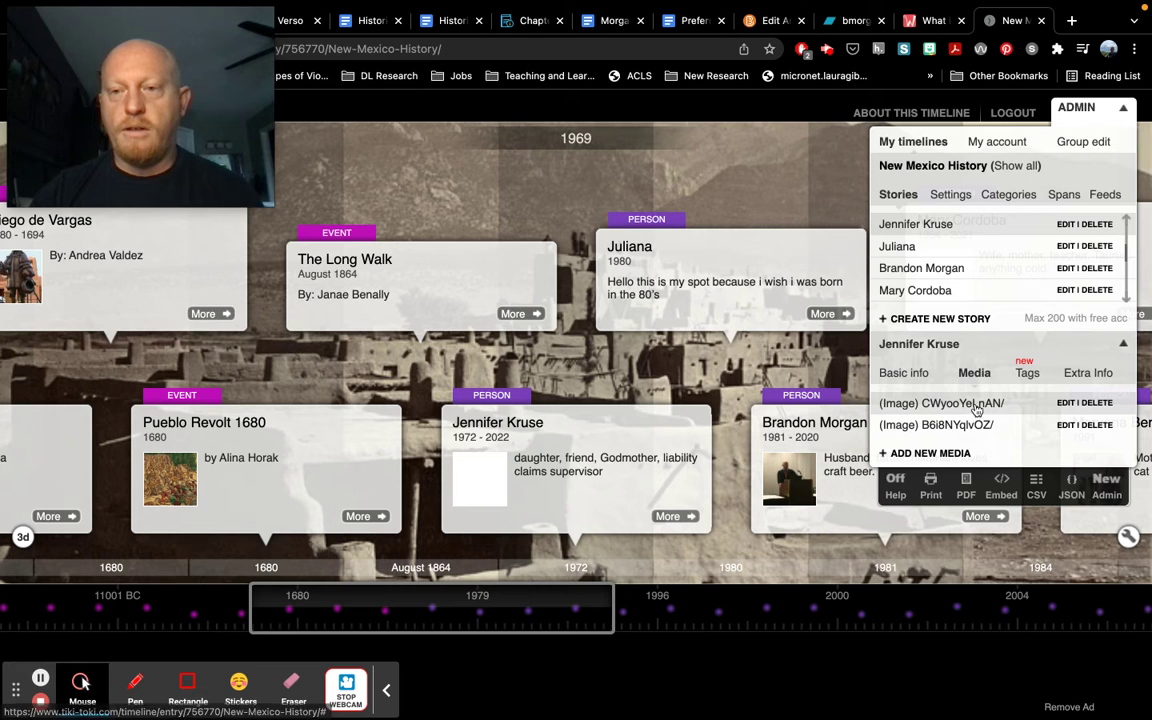
pyautogui.click(976, 404)
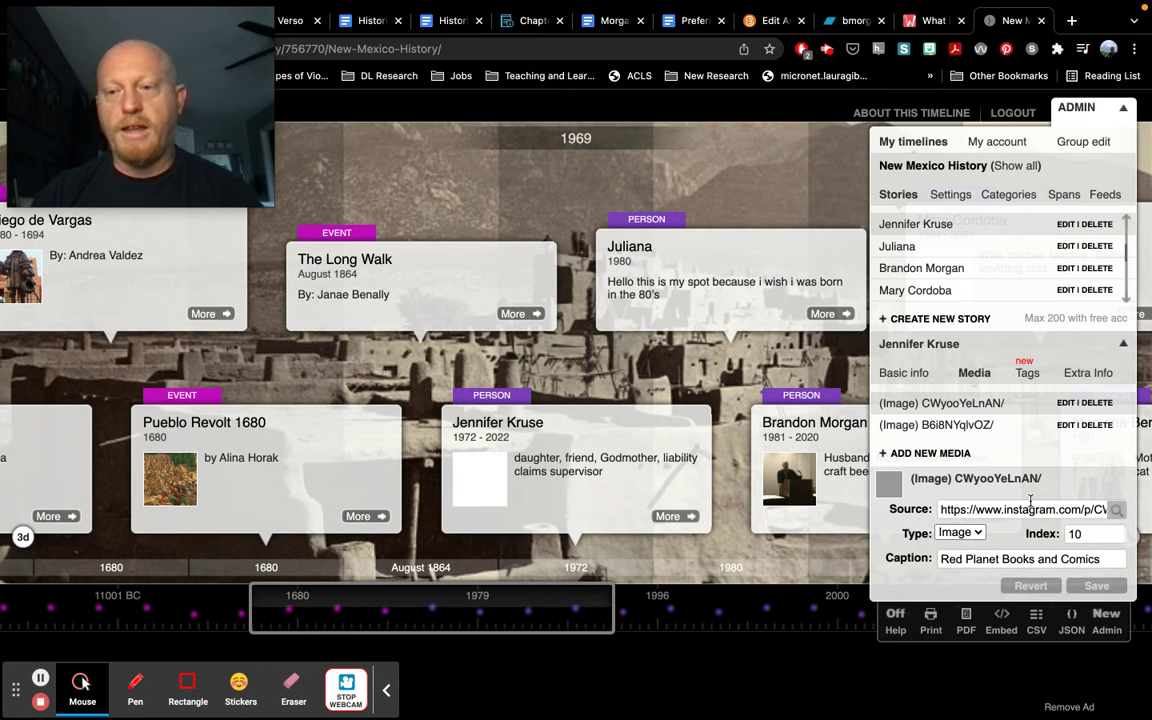
pyautogui.click(964, 427)
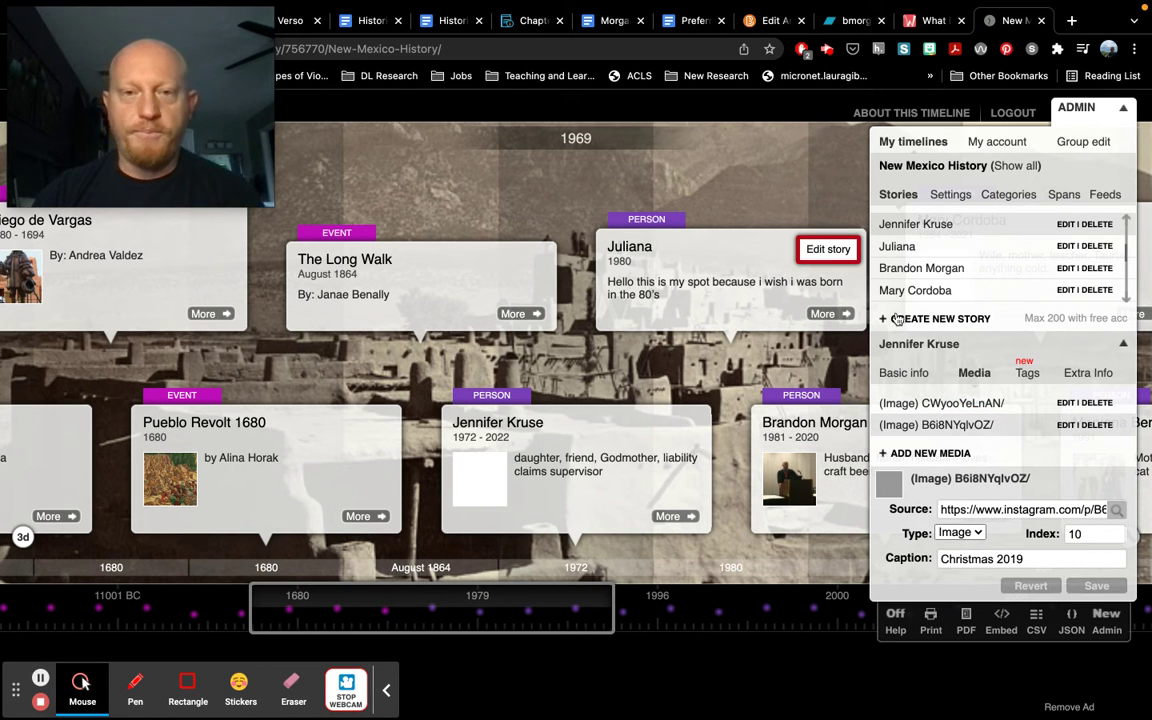
pyautogui.click(1076, 106)
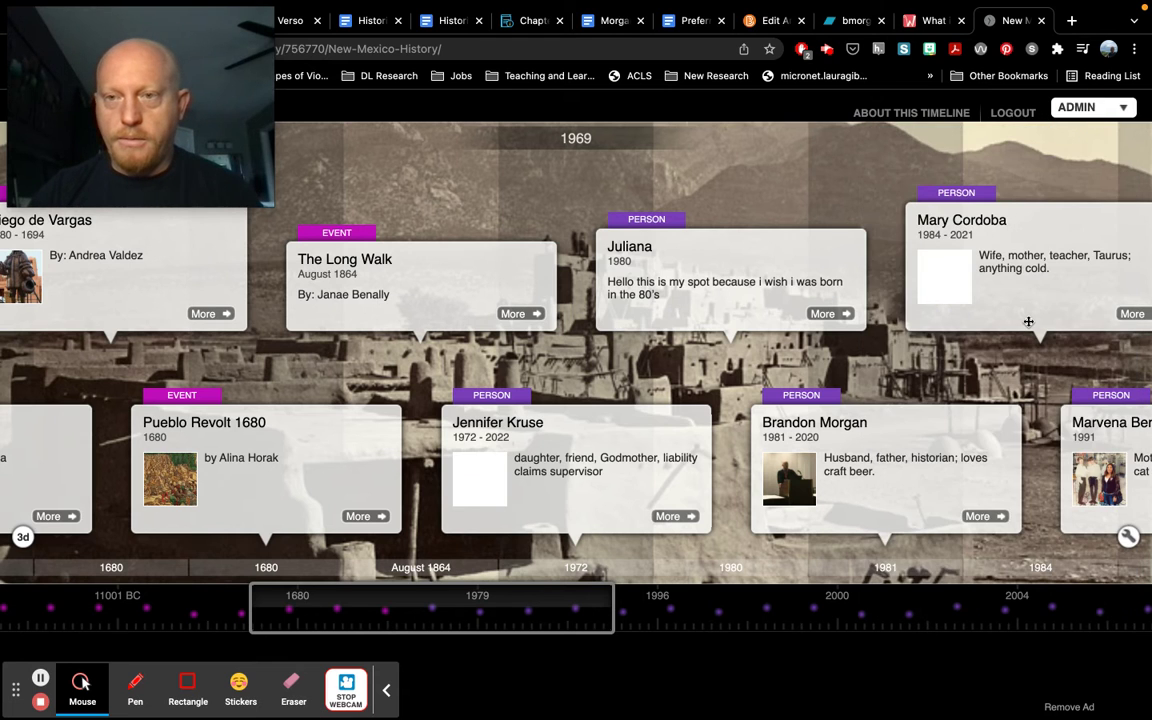
# Review the media image source and caption of the 1984–2021 person story, then close the editor
pyautogui.click(1076, 106)
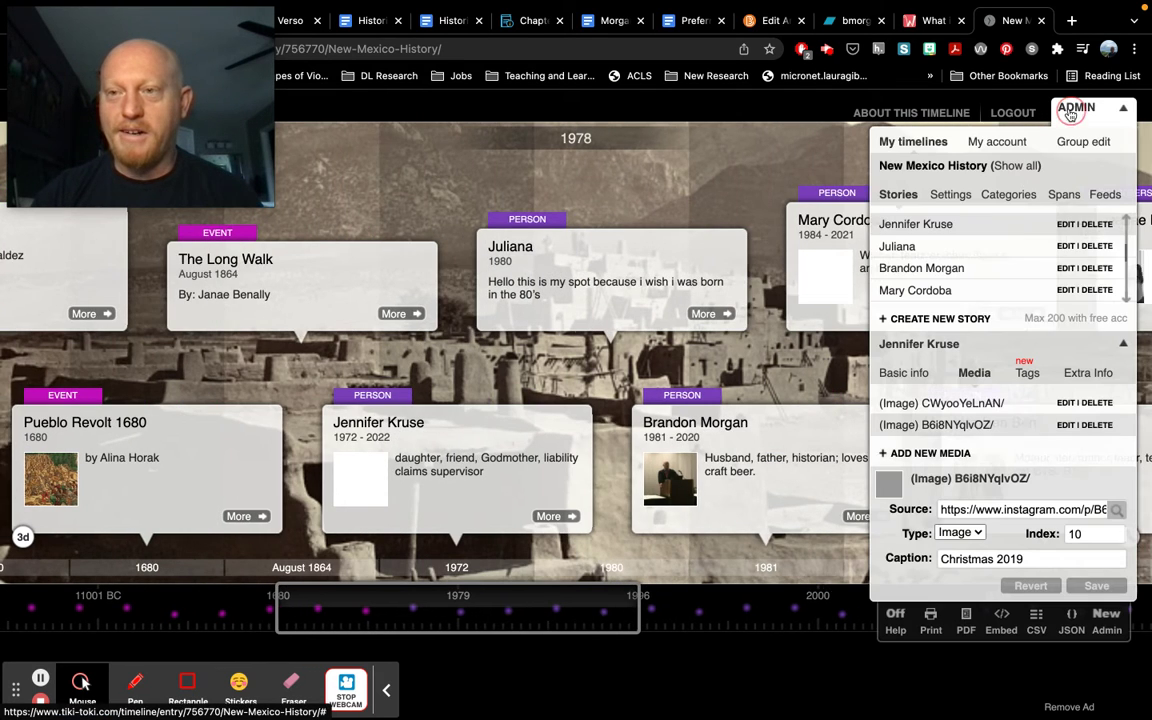
pyautogui.click(946, 290)
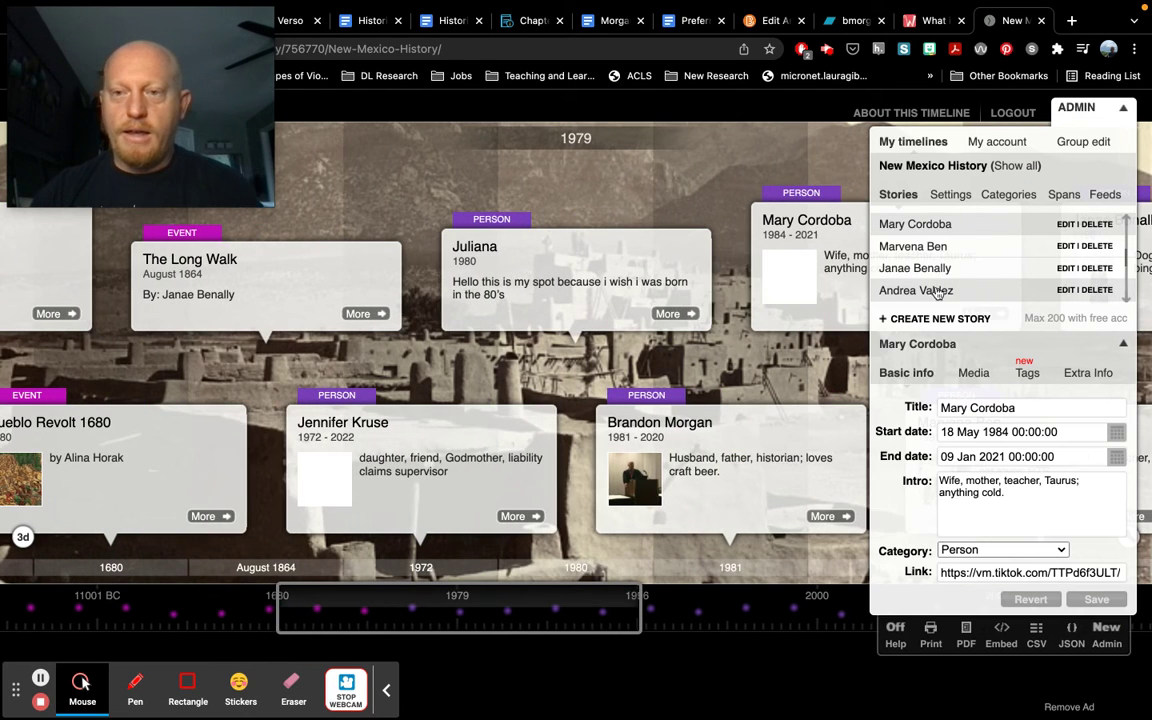
pyautogui.click(975, 376)
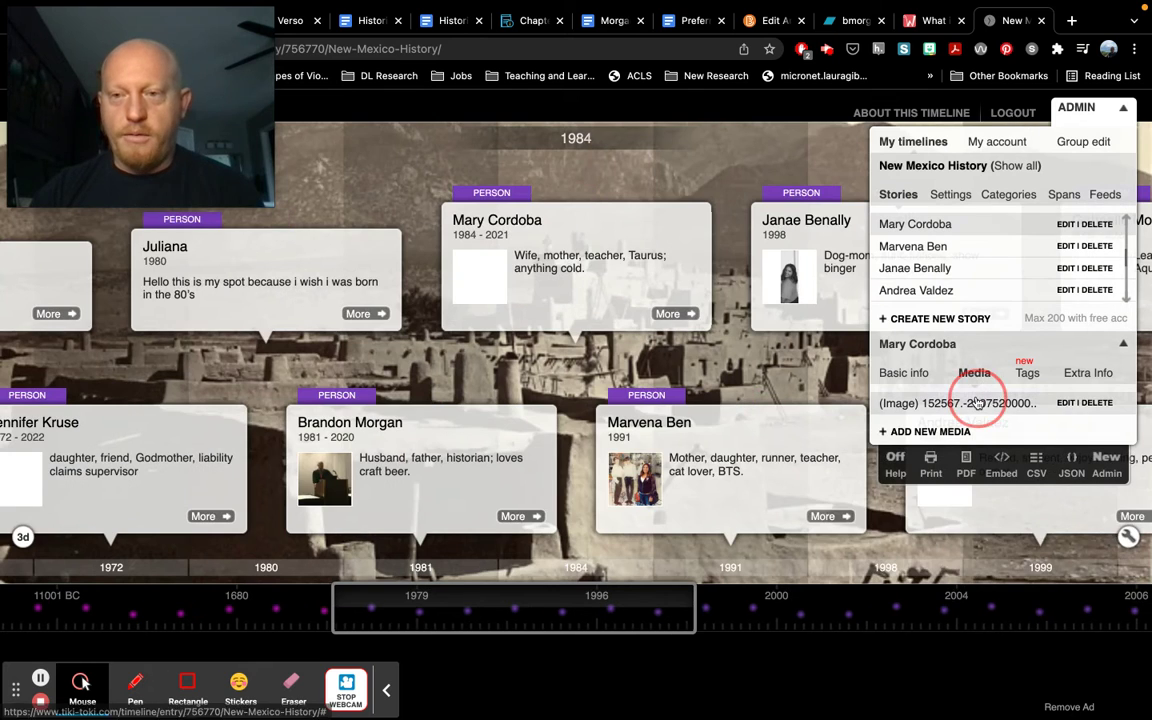
pyautogui.click(977, 402)
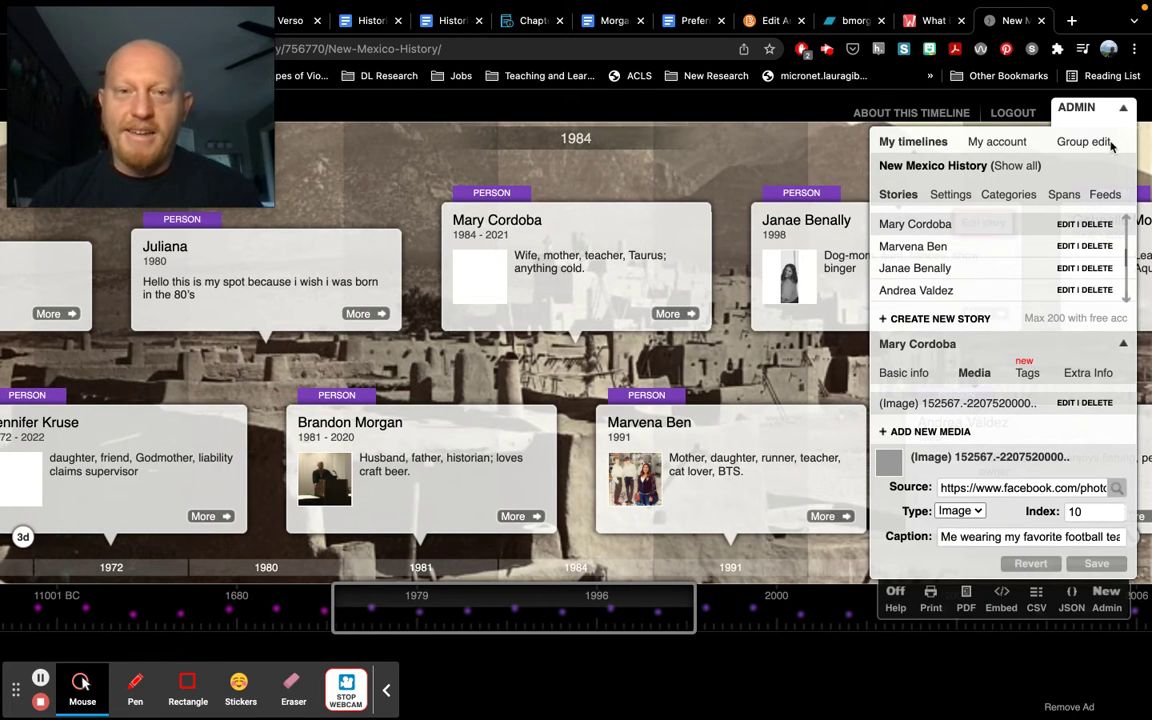
pyautogui.click(1076, 106)
# Inspect the media settings of the image attached to the 1999 person story
pyautogui.scroll(-5, 791, 391)
pyautogui.scroll(-5, 791, 391)
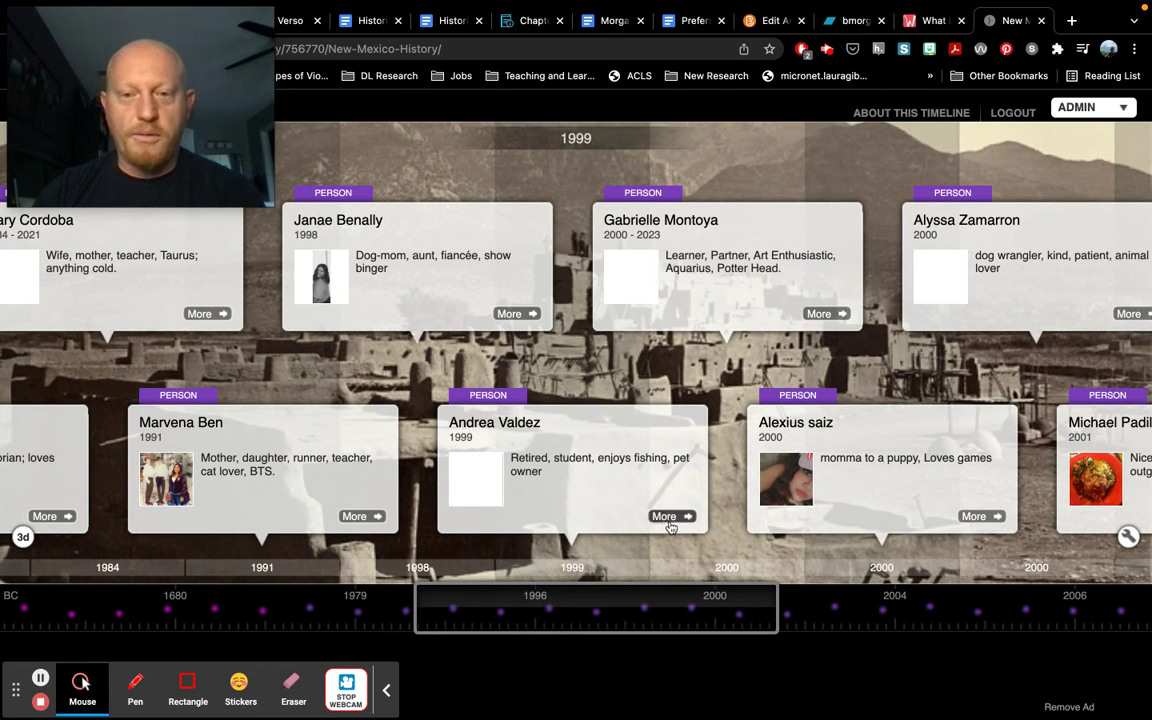
pyautogui.click(1076, 115)
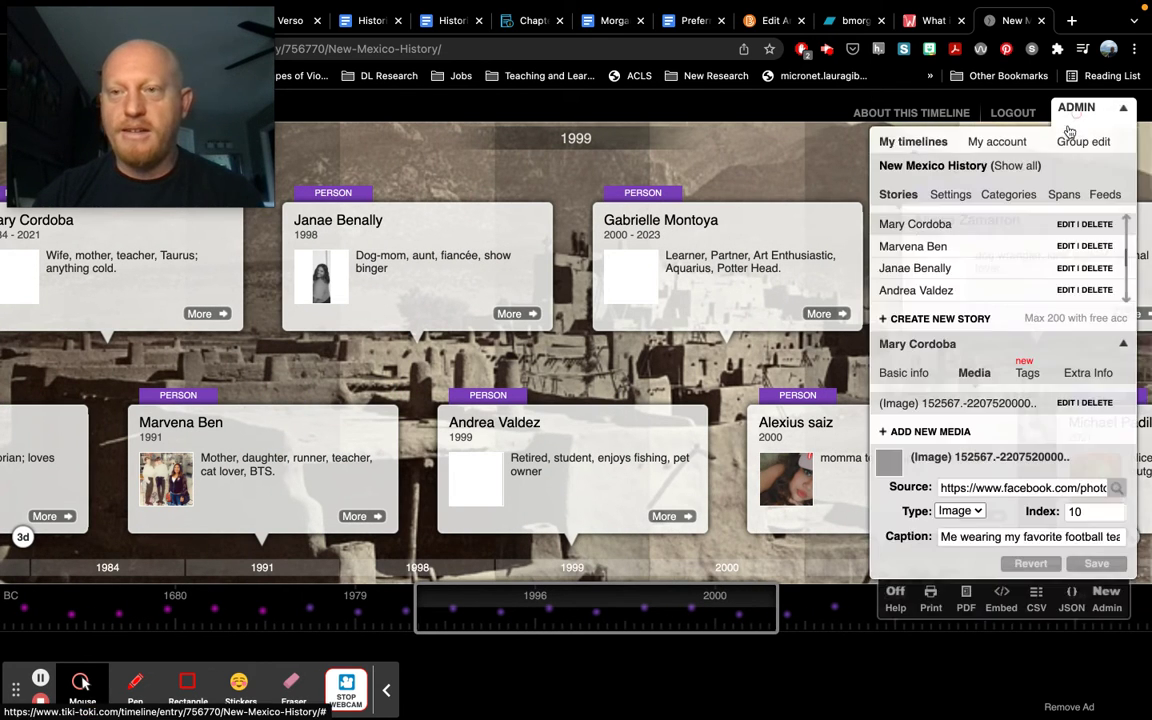
pyautogui.scroll(-2, 1016, 259)
pyautogui.click(1015, 256)
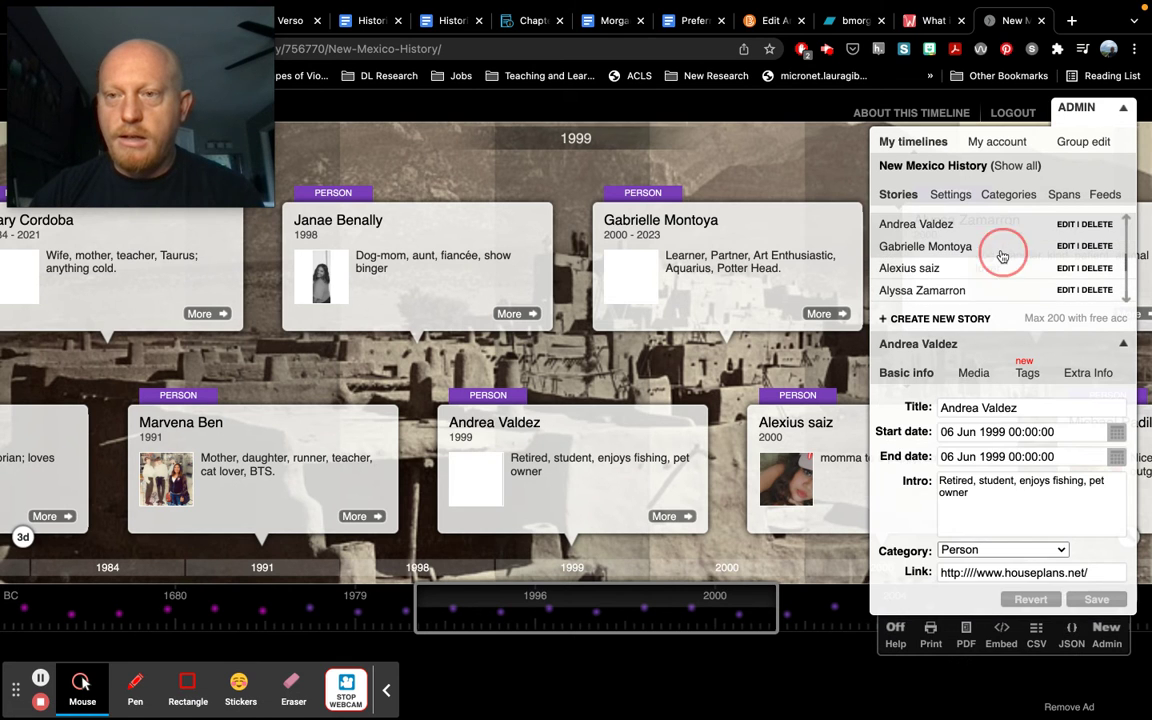
pyautogui.click(975, 380)
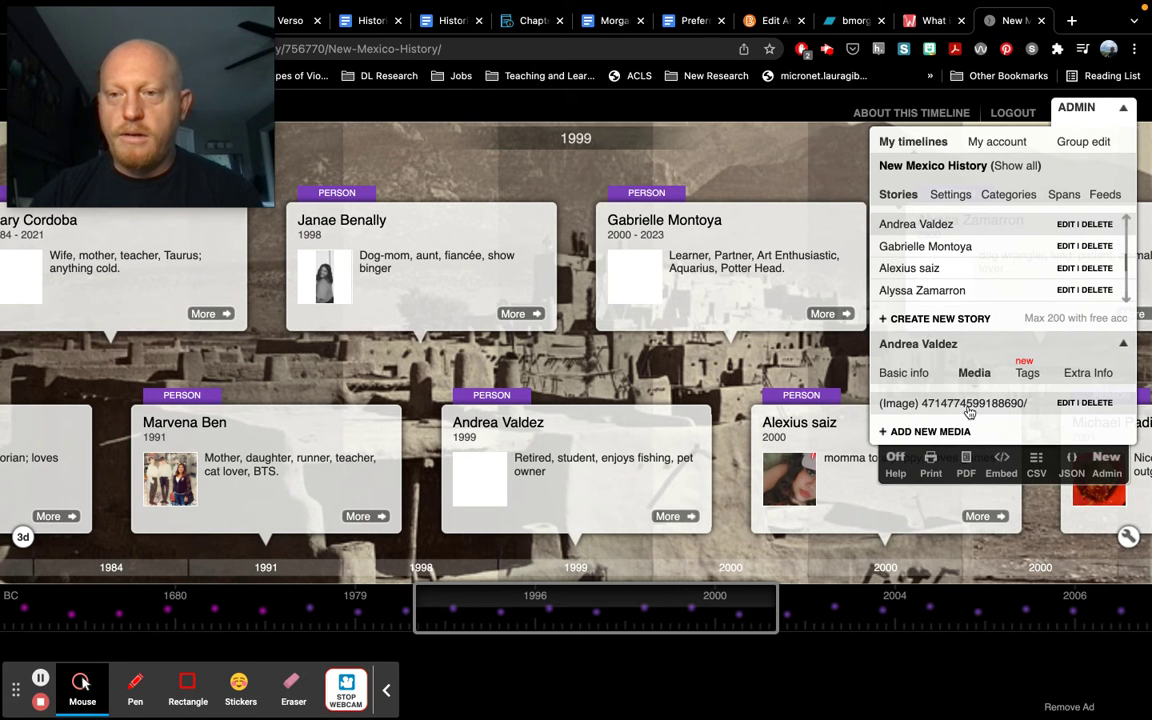
pyautogui.click(968, 408)
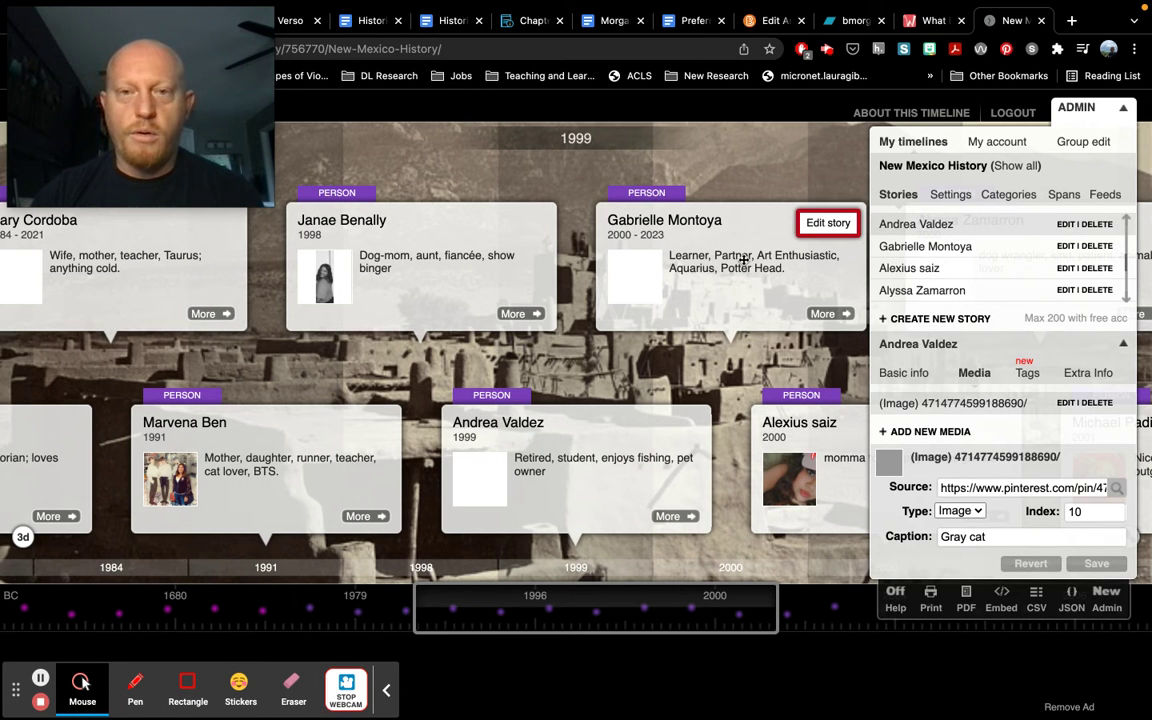
# Inspect the media settings of the image attached to the 2000–2023 person story
pyautogui.click(828, 223)
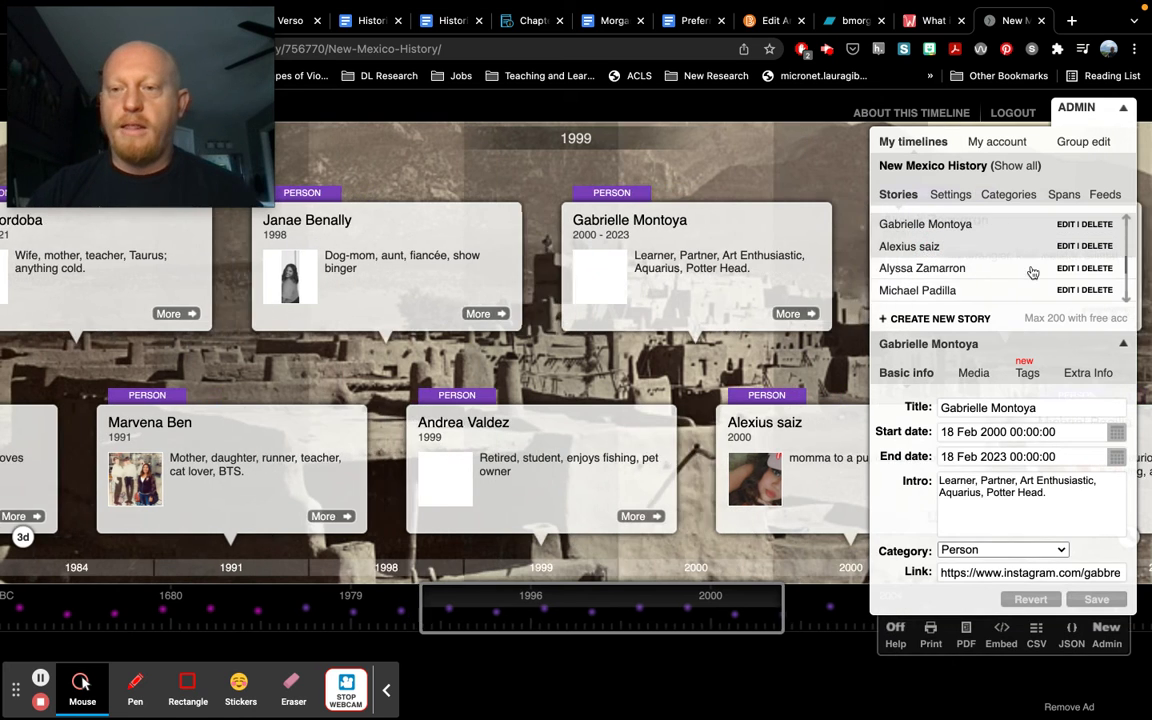
pyautogui.click(970, 374)
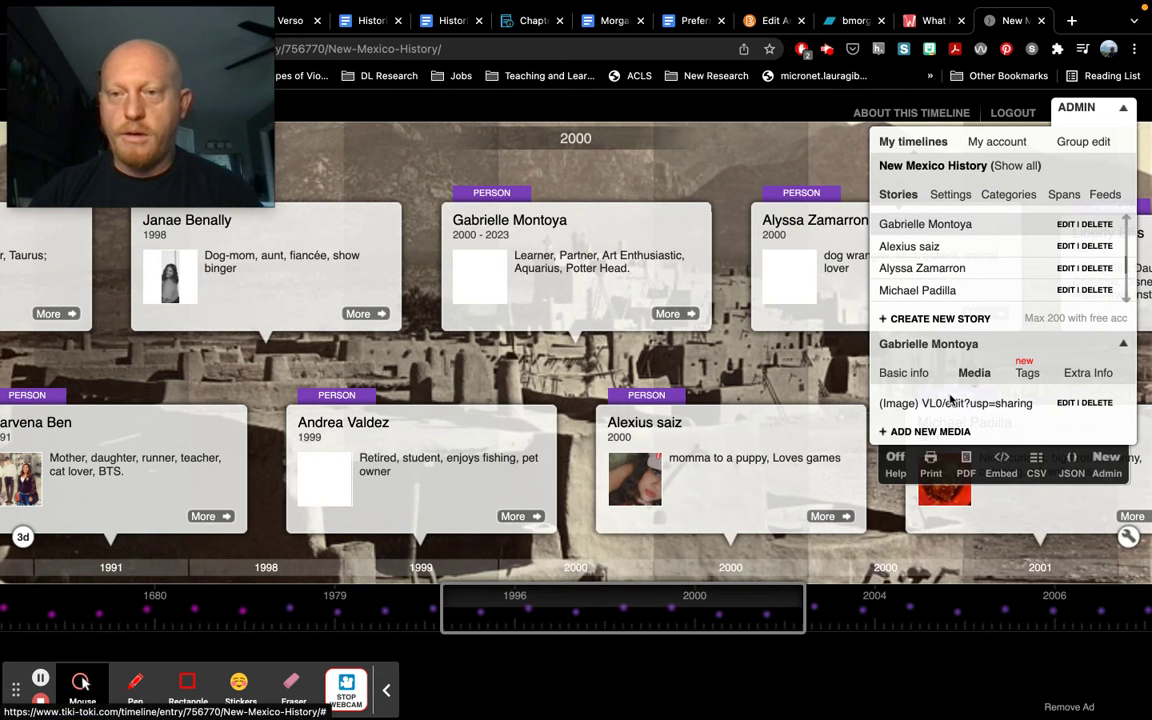
pyautogui.click(973, 404)
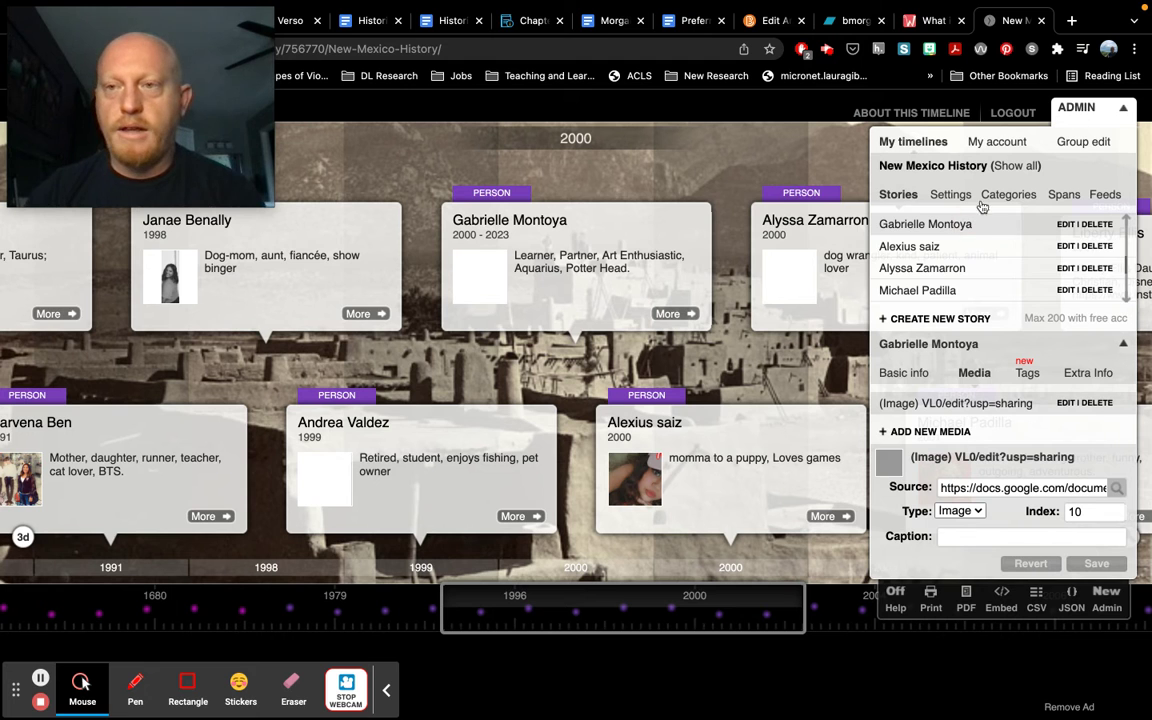
# Inspect the media settings of the image attached to the 2000 "dog wrangler" person story
pyautogui.scroll(-1, 926, 266)
pyautogui.click(912, 250)
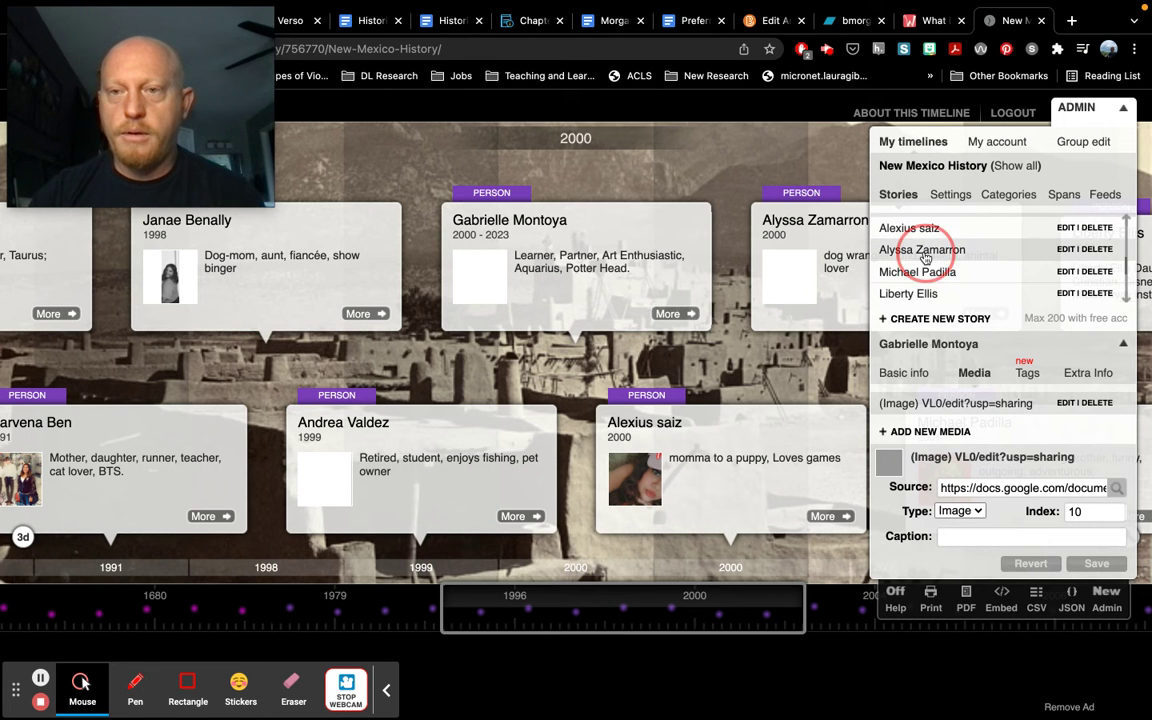
pyautogui.click(975, 373)
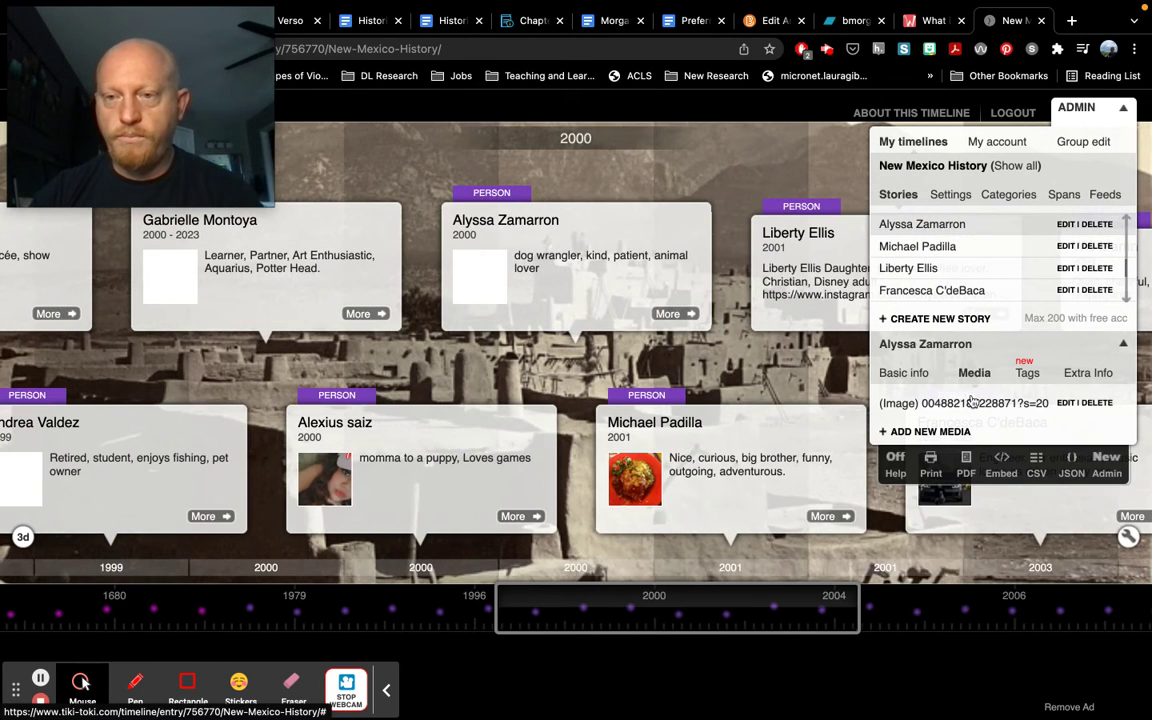
pyautogui.click(973, 402)
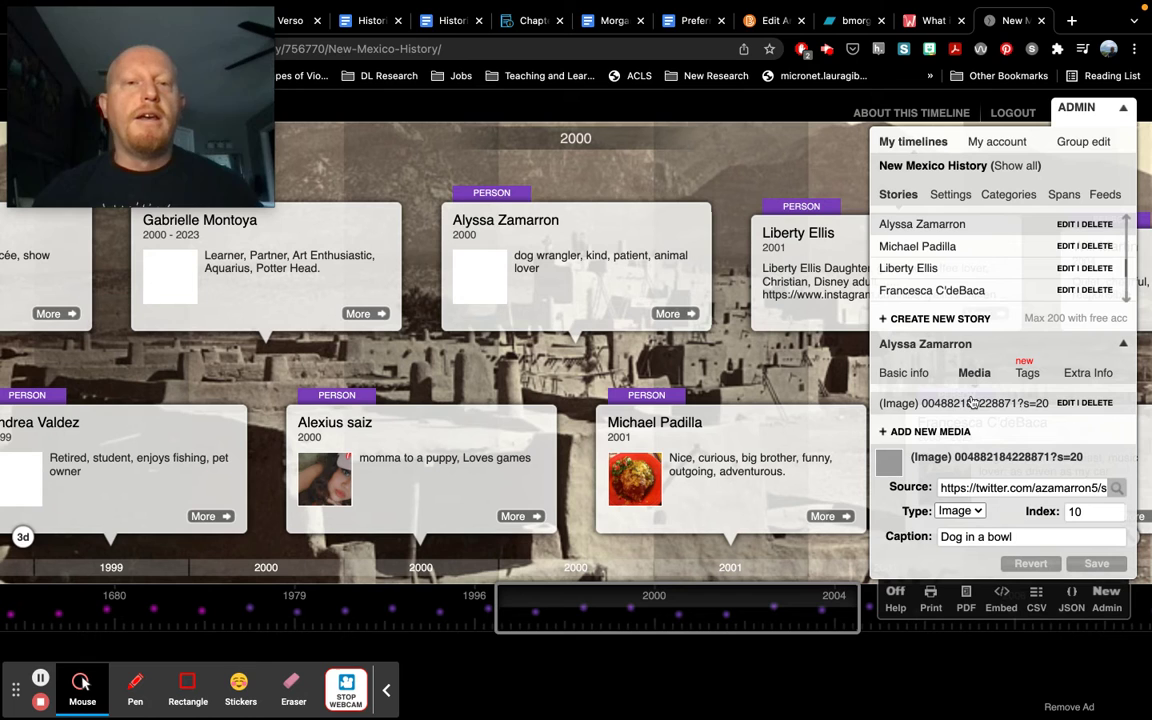
# Copy the "Dog in a bowl" image's source address, open it in a new browser tab, and examine the tweet's URL and photo
pyautogui.moveTo(614, 322)
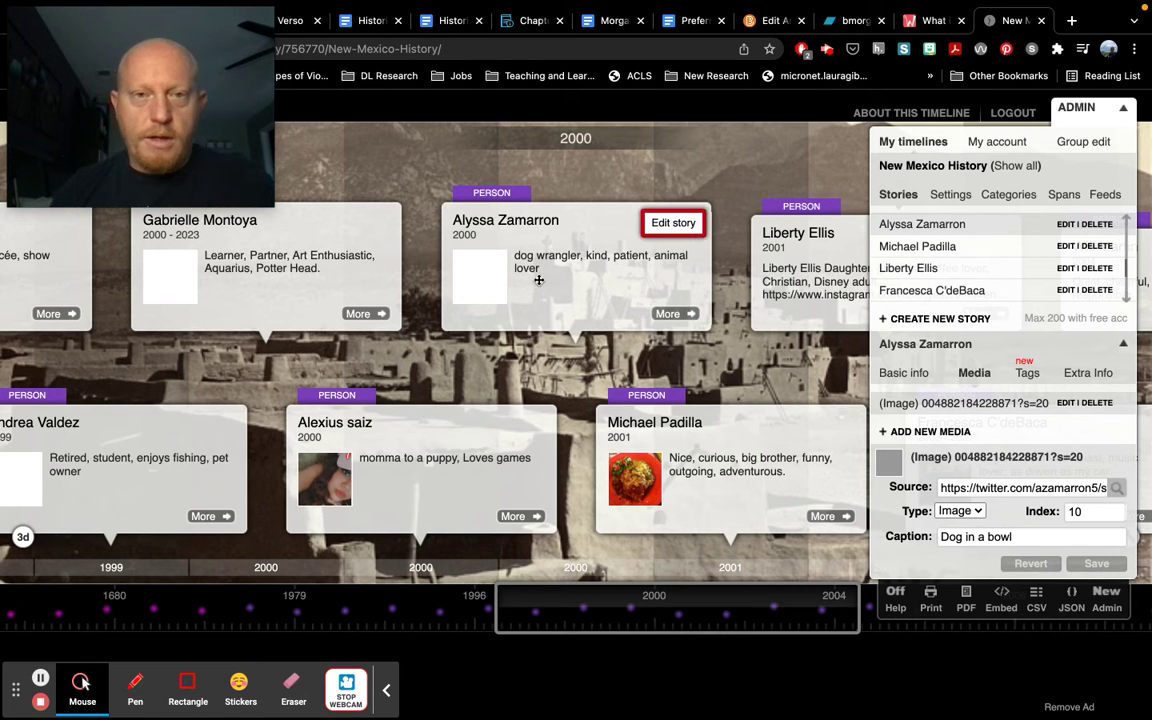
pyautogui.click(986, 489)
pyautogui.tripleClick(986, 489)
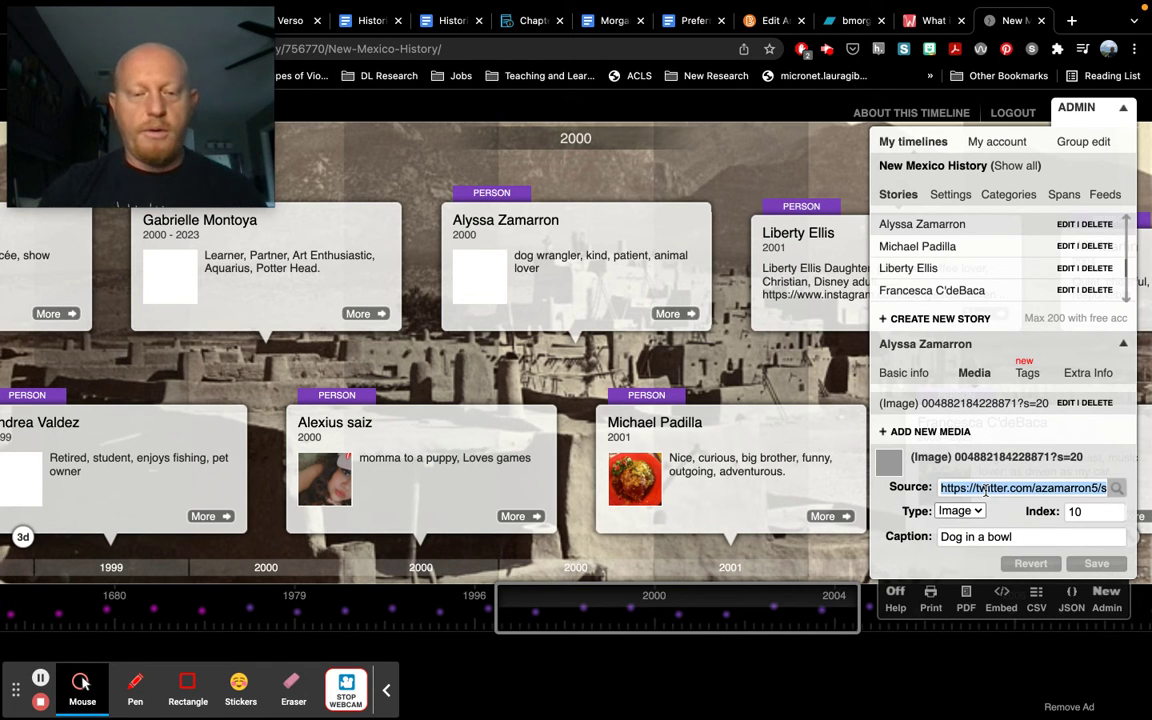
pyautogui.moveTo(707, 202)
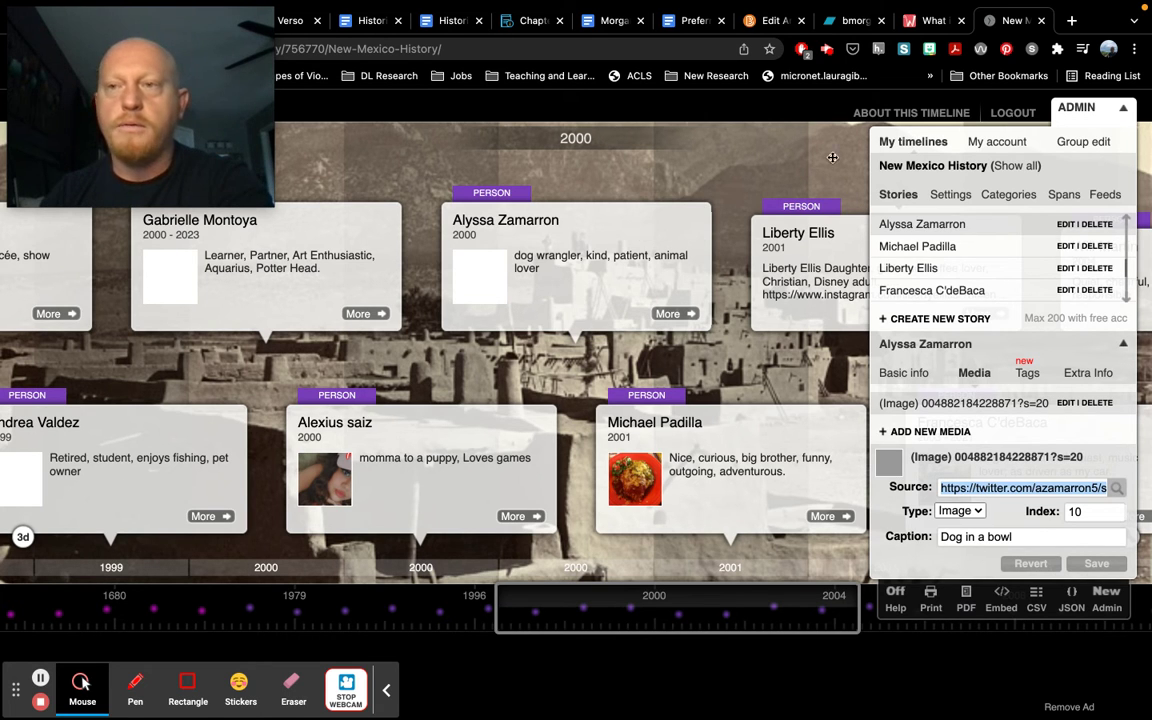
pyautogui.click(1071, 20)
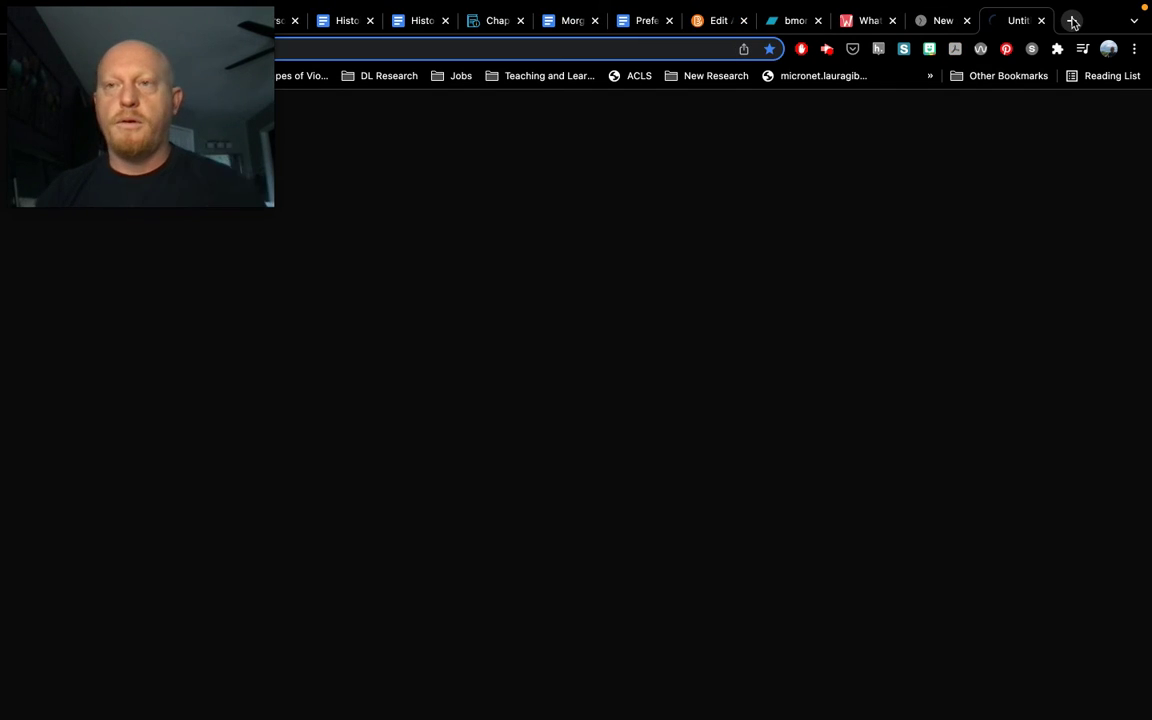
pyautogui.press('super+v')
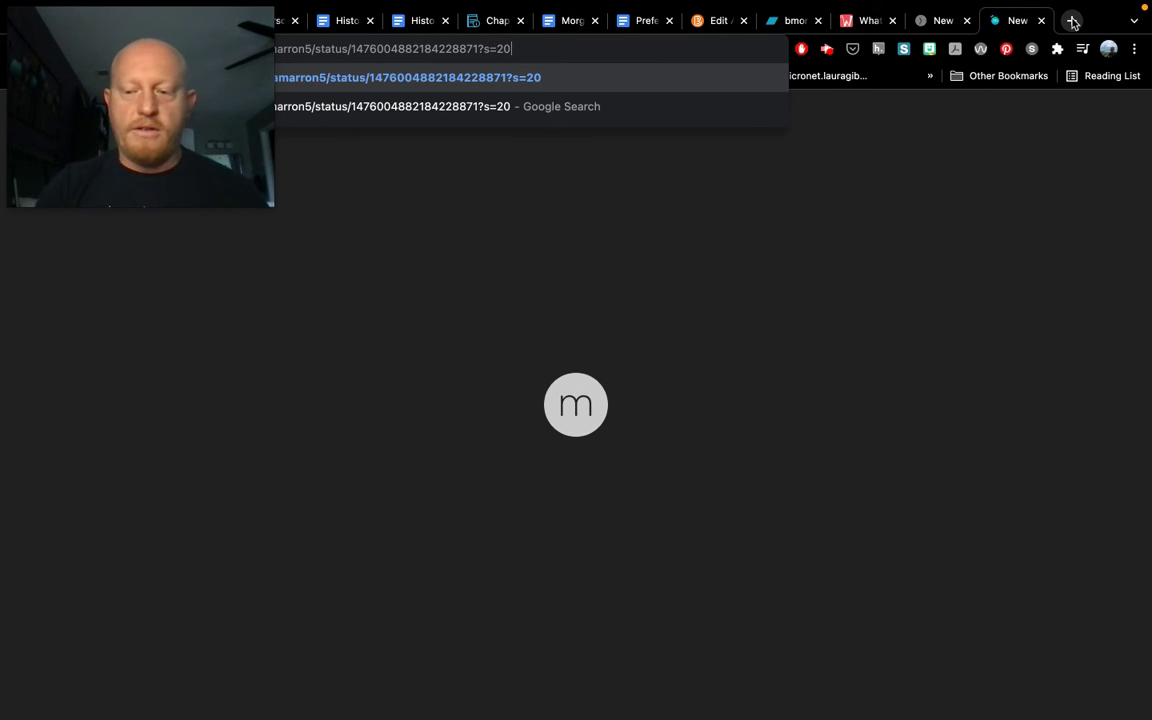
pyautogui.press('Return')
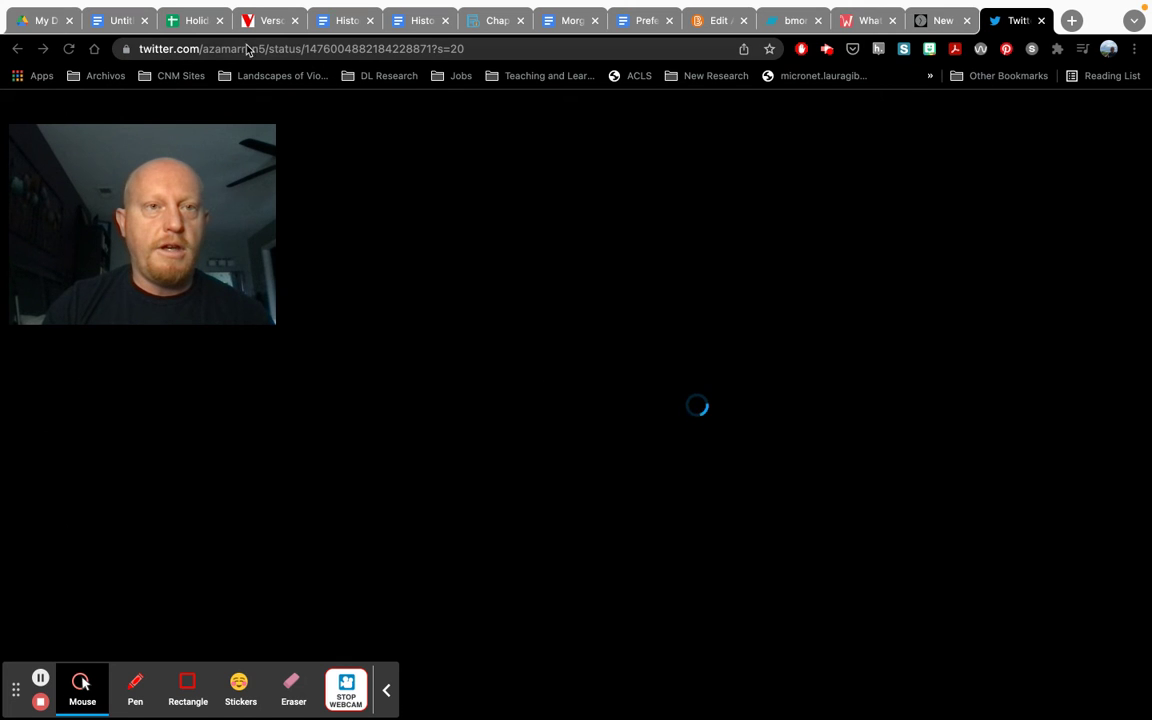
pyautogui.click(441, 47)
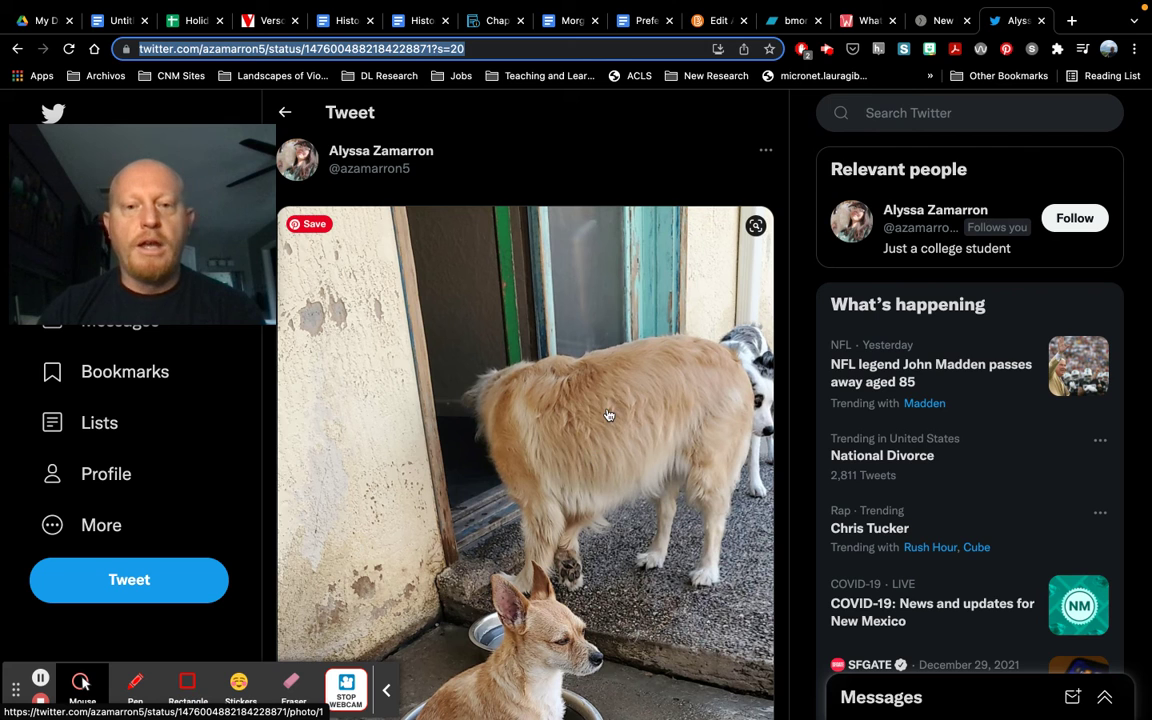
pyautogui.scroll(-2, 611, 396)
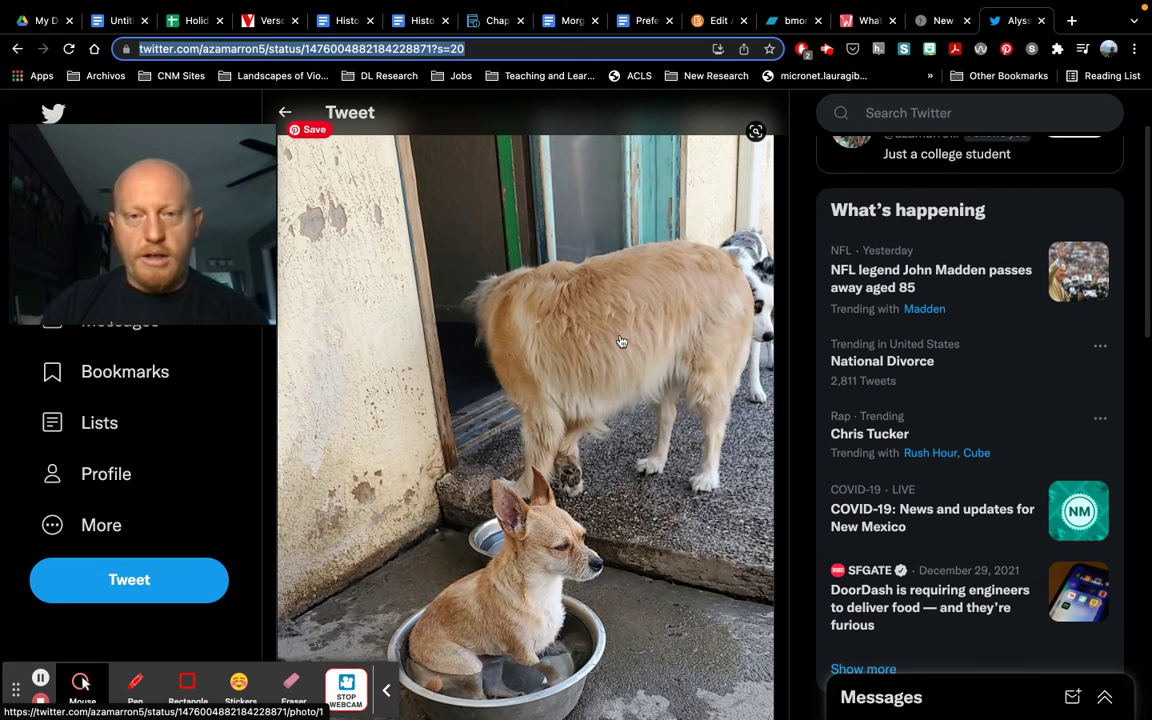
# Copy the tweet photo's direct image address, paste it as the source of the "Dog in a bowl" image in the timeline, and save
pyautogui.rightClick(556, 314)
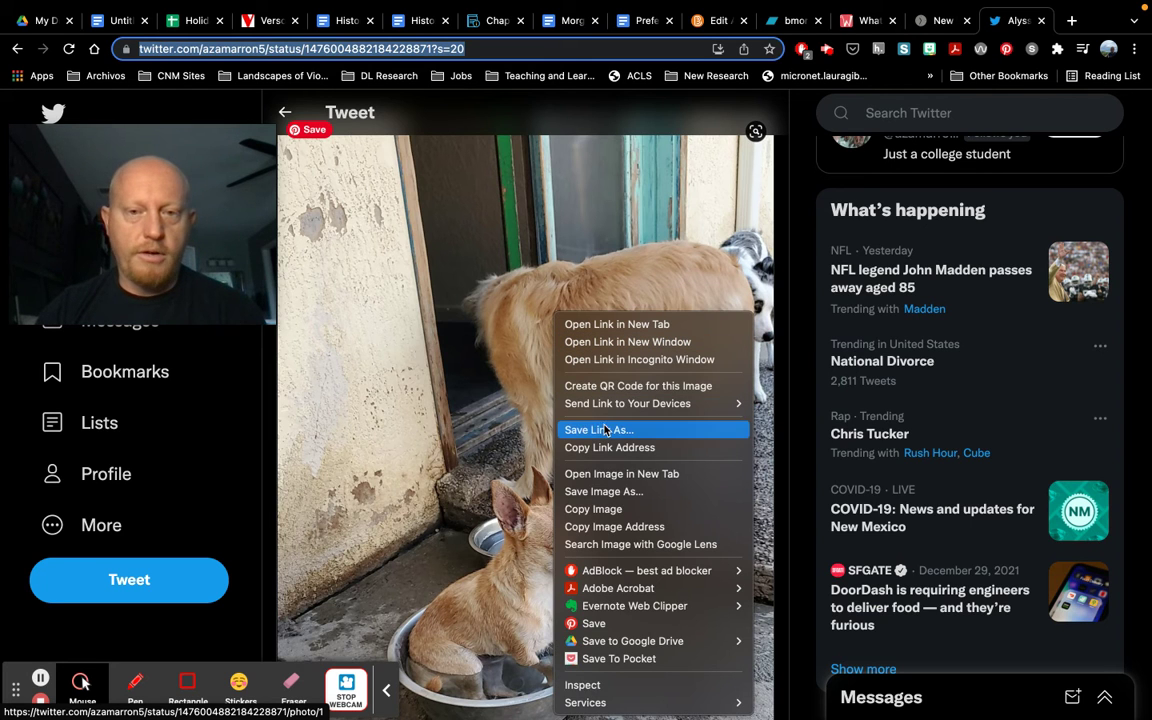
pyautogui.click(621, 527)
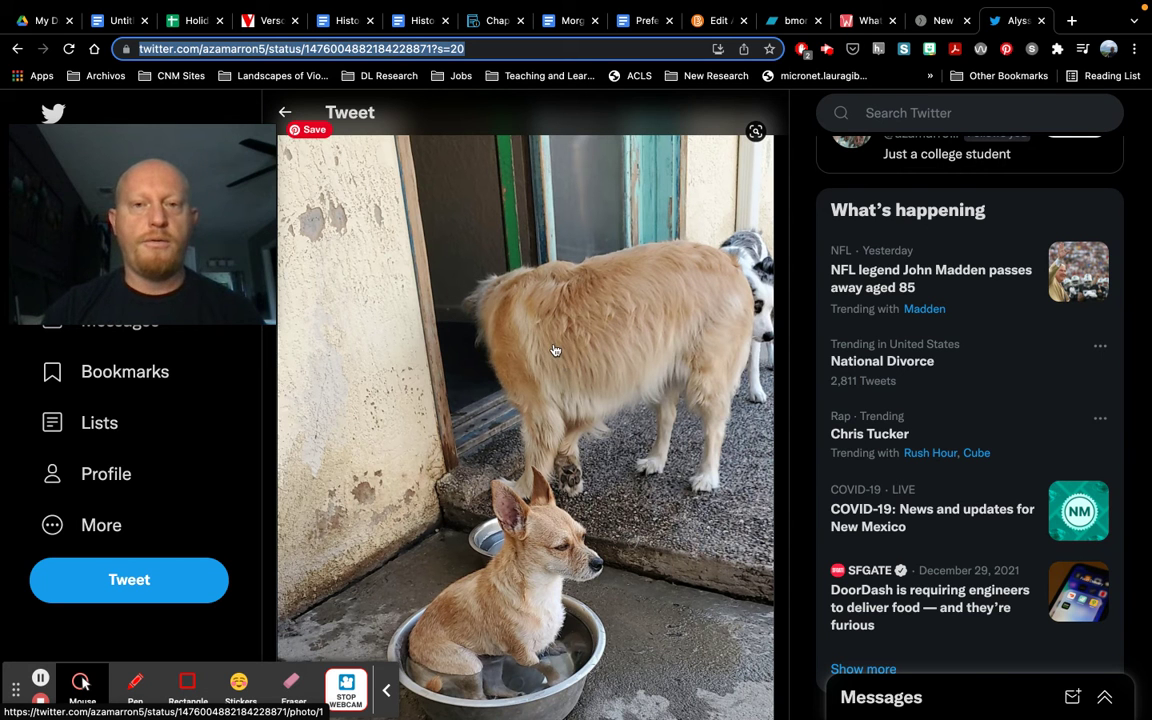
pyautogui.click(940, 20)
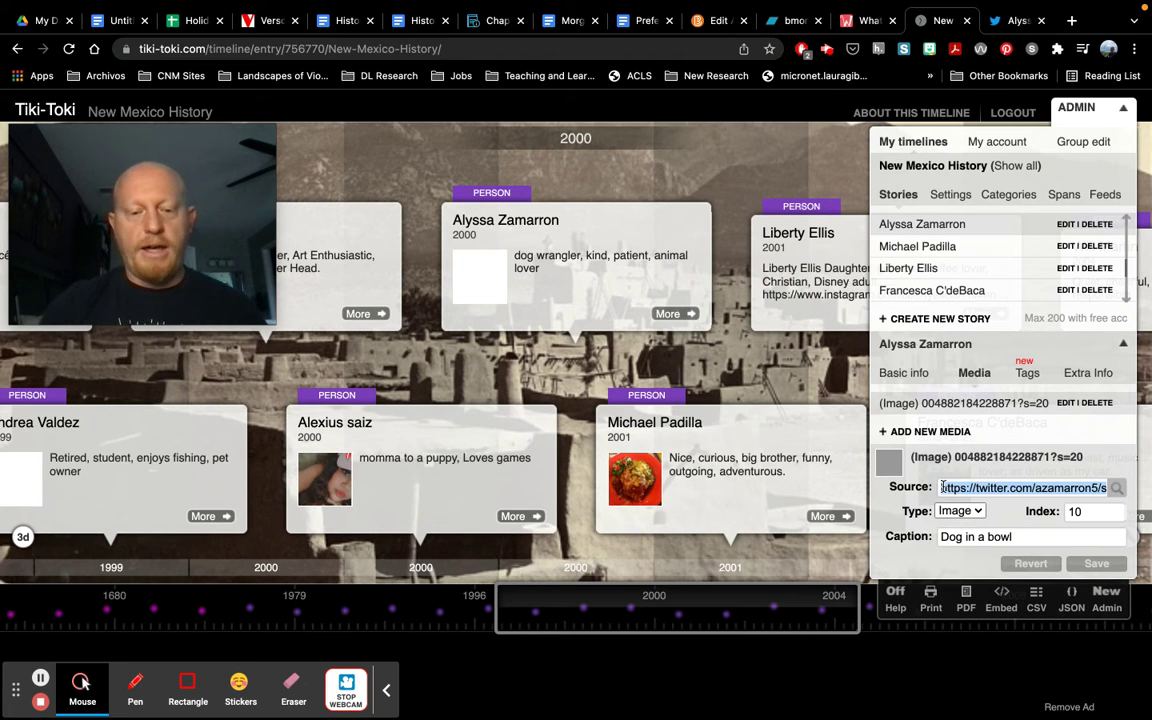
pyautogui.press('super+v')
pyautogui.click(1097, 564)
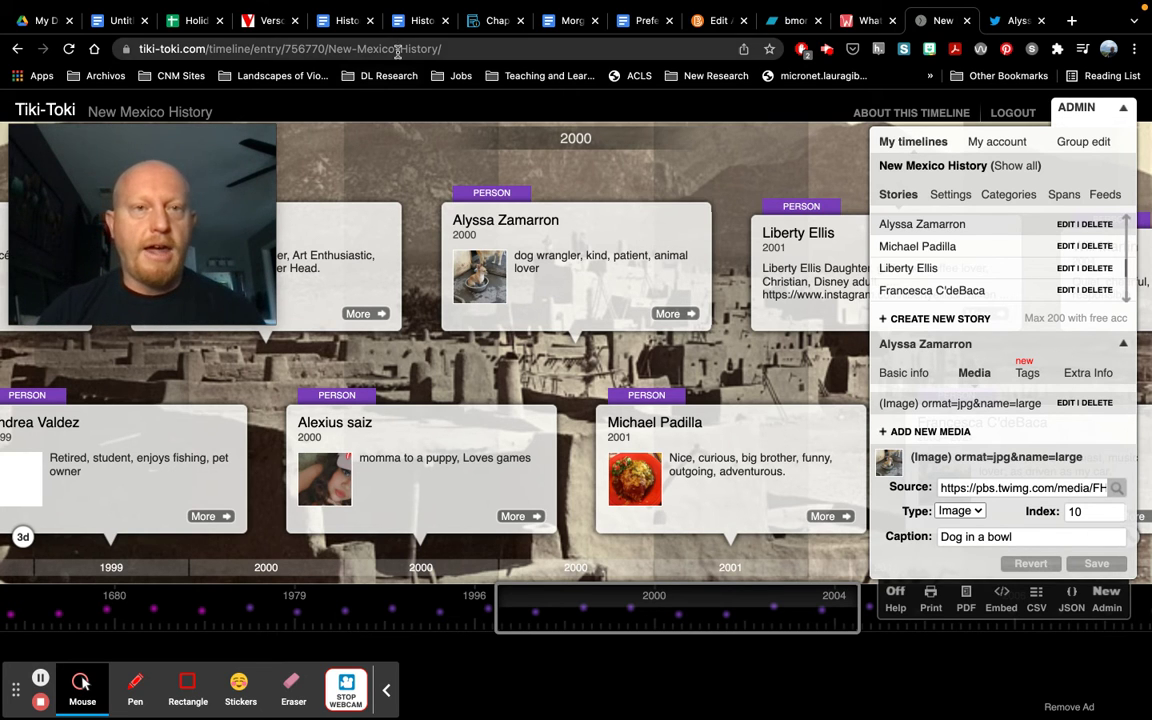
pyautogui.click(355, 48)
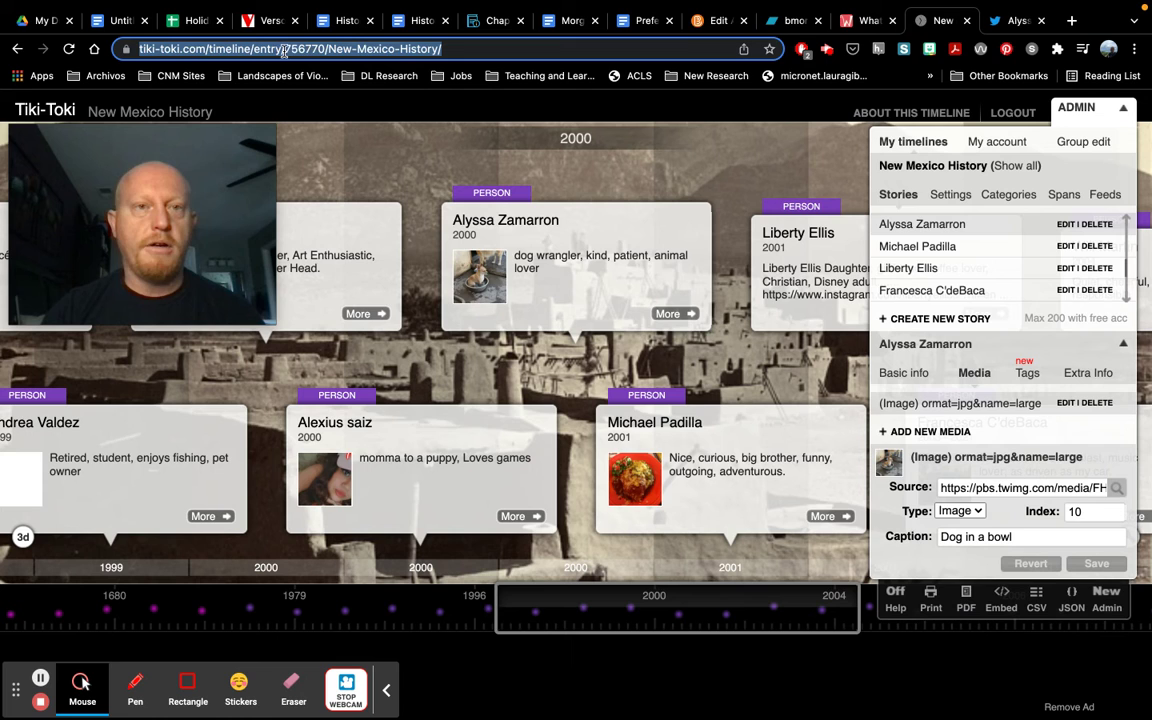
pyautogui.moveTo(478, 270)
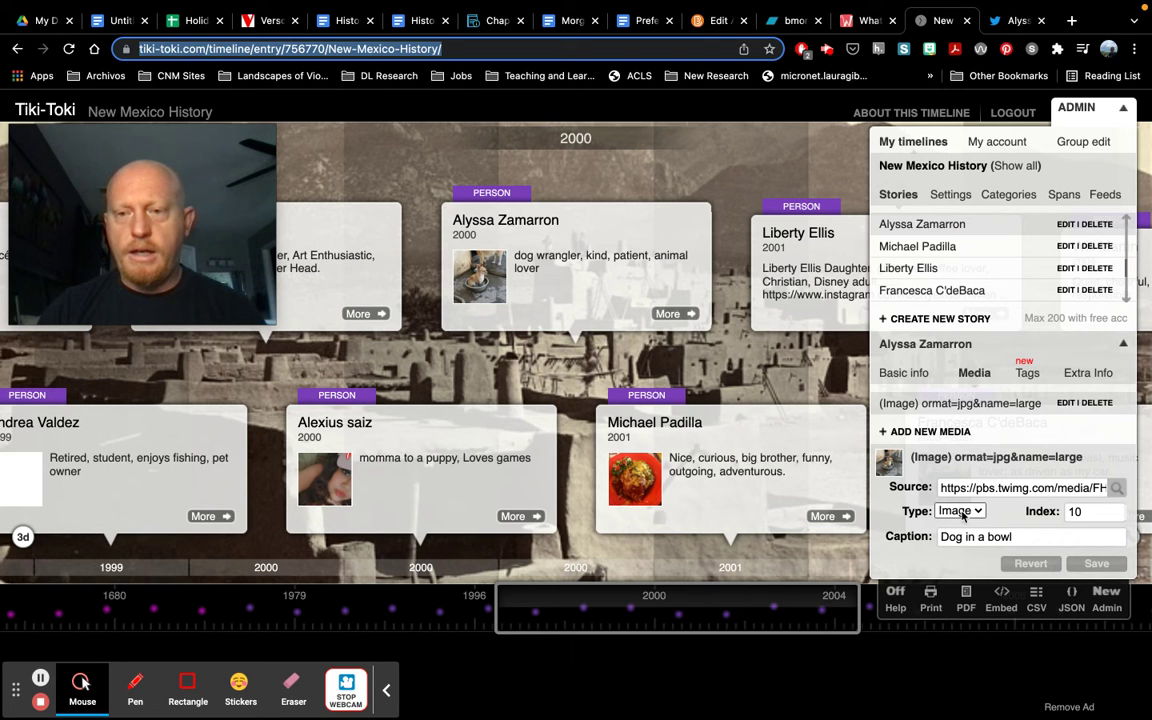
# Inspect the basic info and the link of the 2001 person story whose intro begins "Nice, curious, big brother"
pyautogui.click(913, 377)
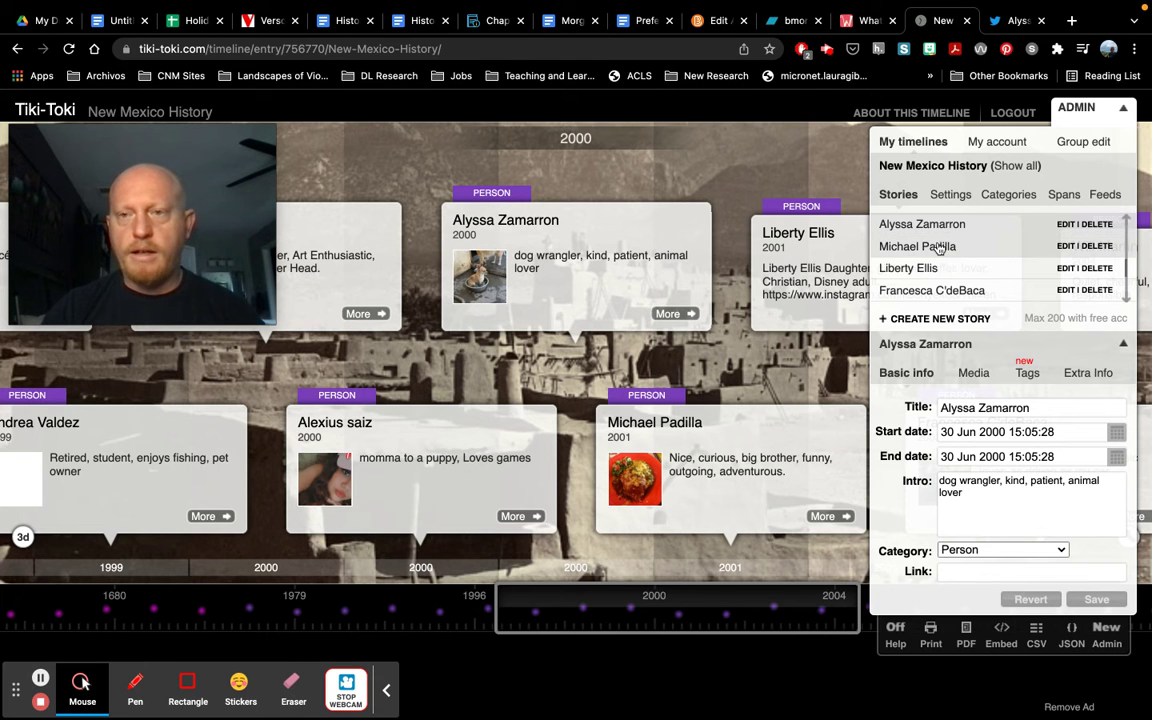
pyautogui.click(900, 246)
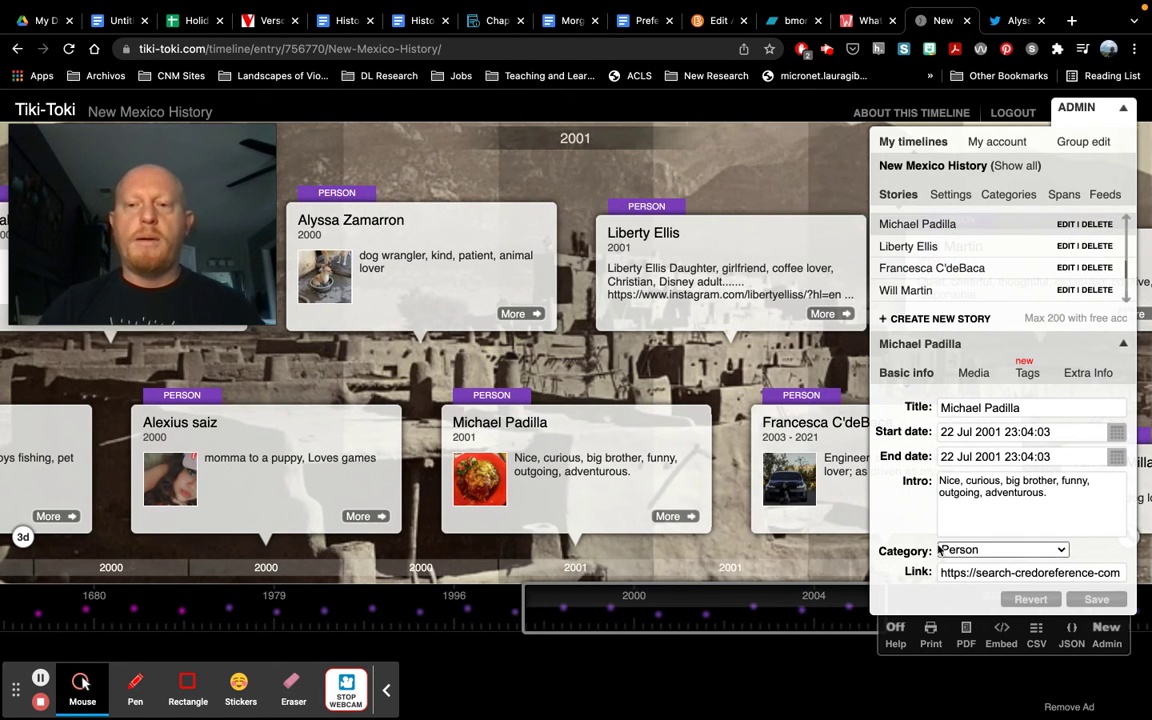
pyautogui.doubleClick(955, 573)
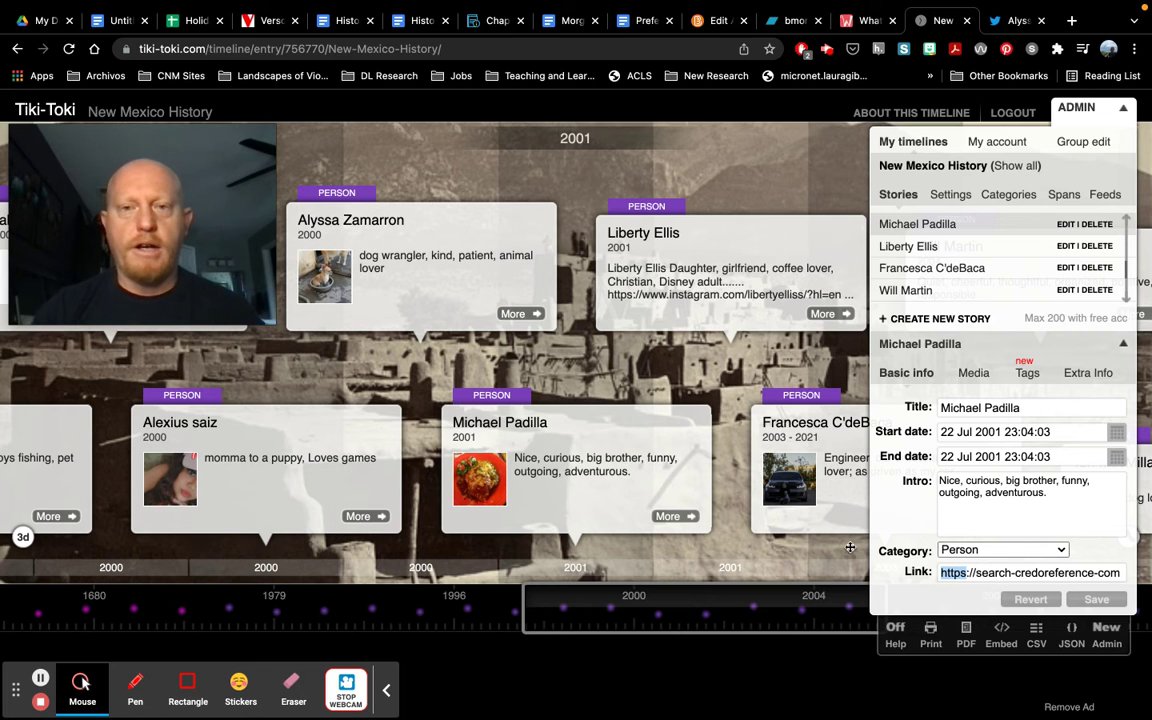
pyautogui.moveTo(700, 430)
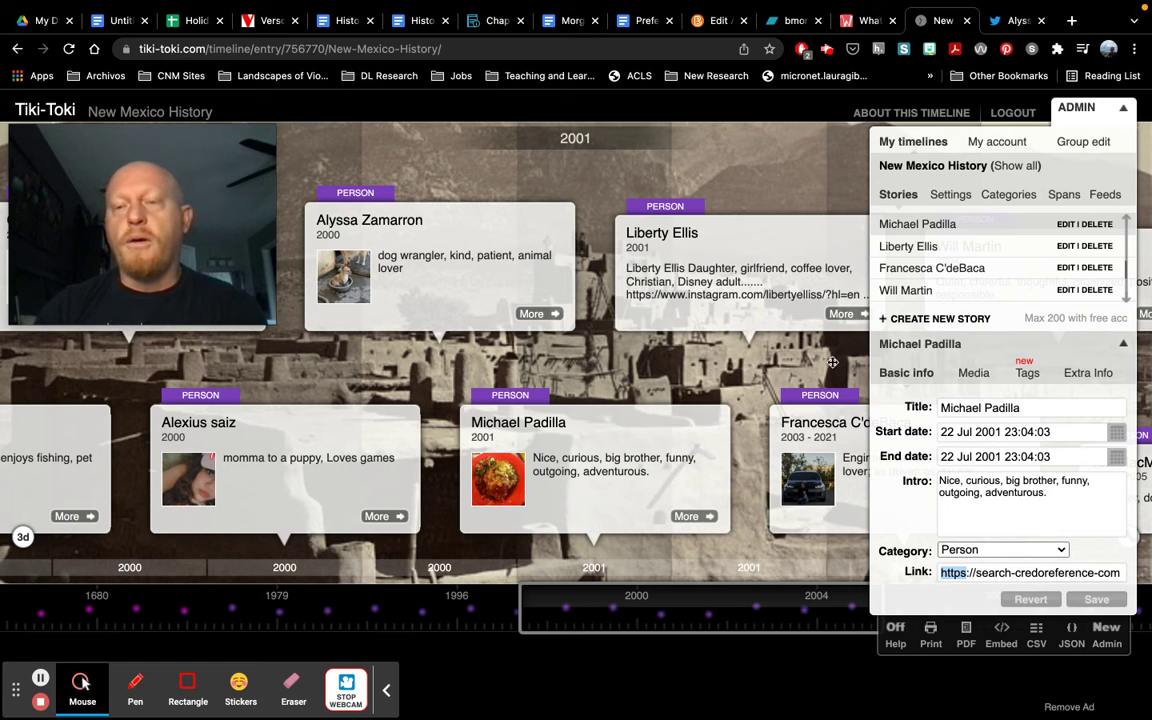
pyautogui.moveTo(714, 328)
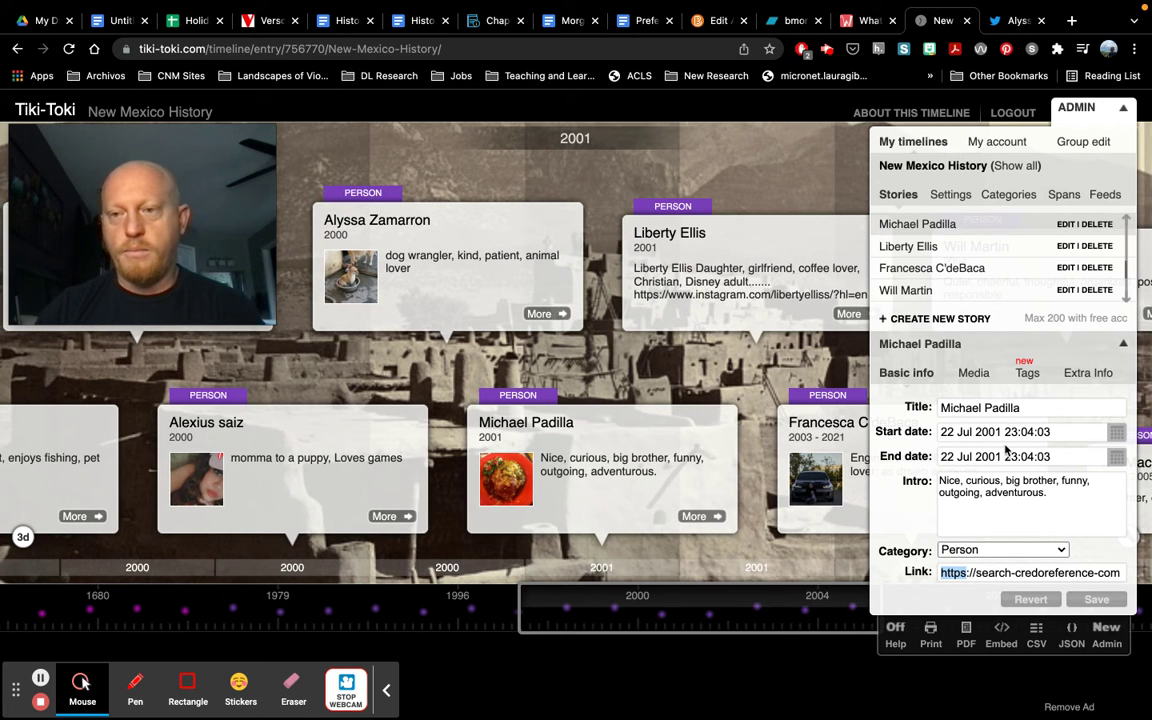
pyautogui.moveTo(659, 315)
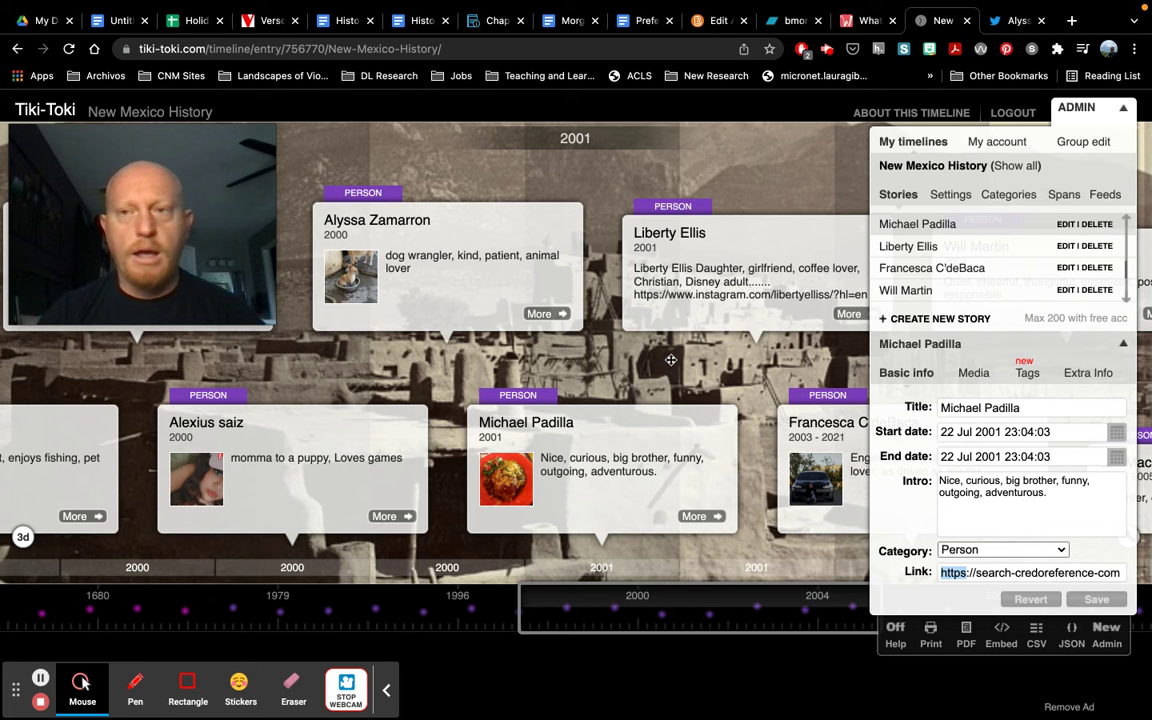
# Open the start date of the 11007 BC student biography story and set its year to 2021 AD
pyautogui.scroll(3, 910, 273)
pyautogui.scroll(6, 912, 270)
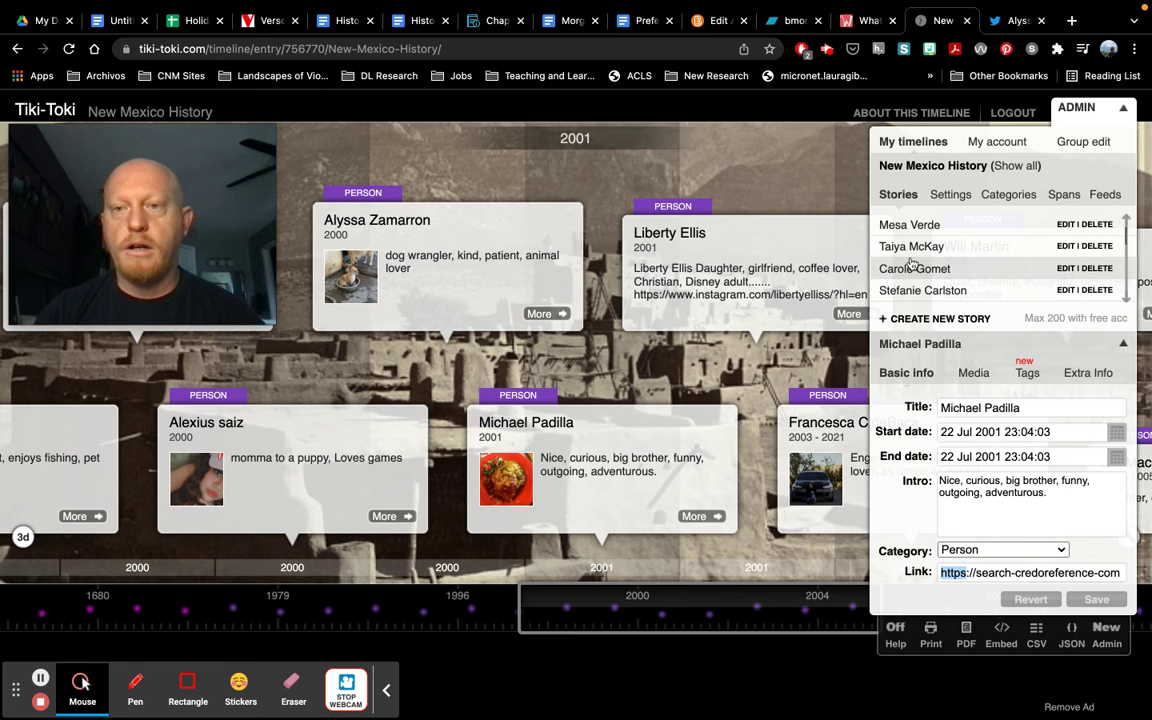
pyautogui.click(956, 250)
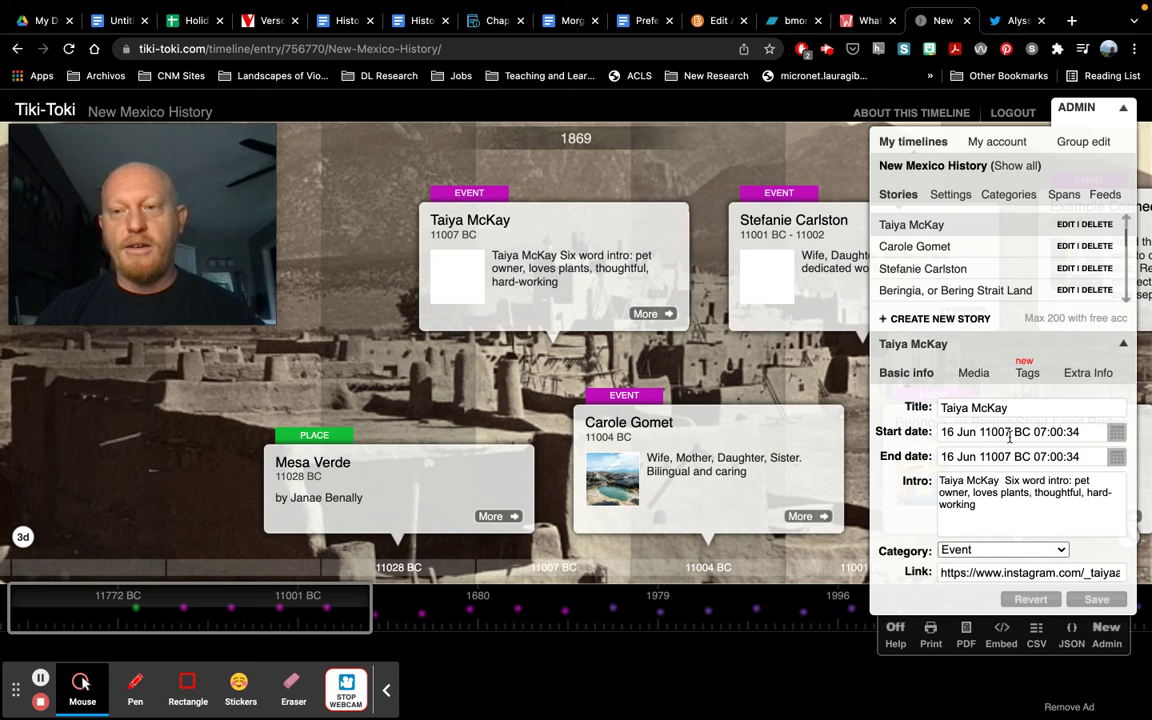
pyautogui.click(1116, 434)
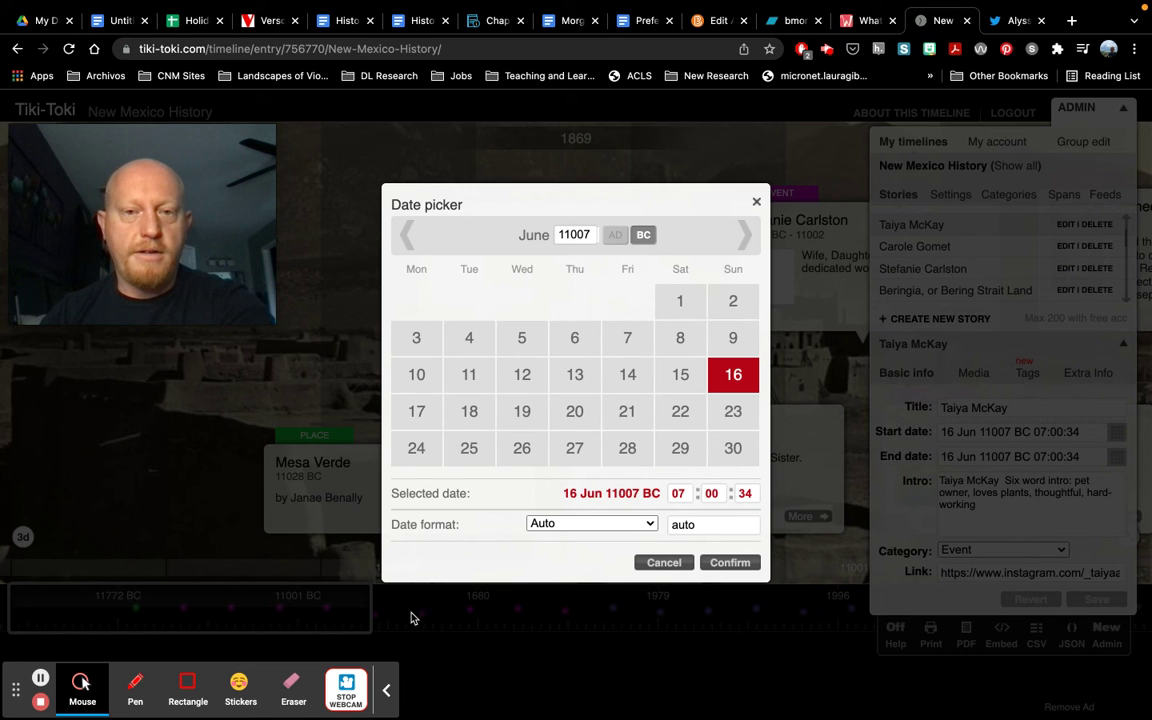
pyautogui.click(614, 234)
pyautogui.doubleClick(585, 234)
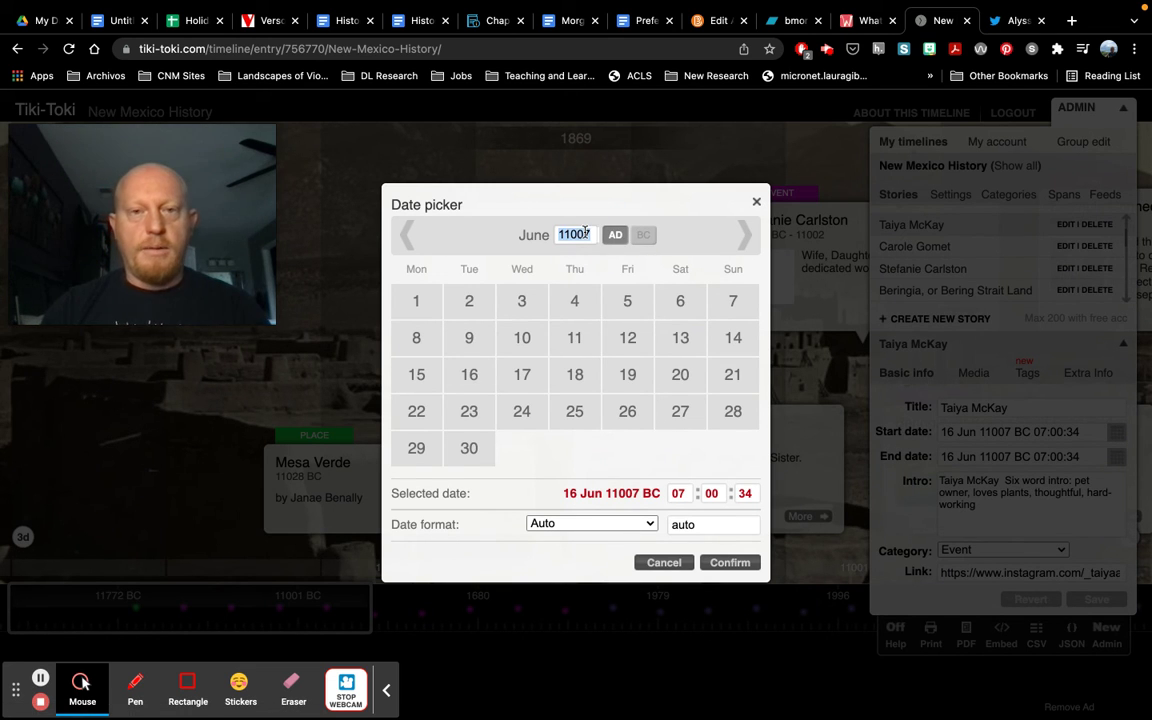
pyautogui.write('2021')
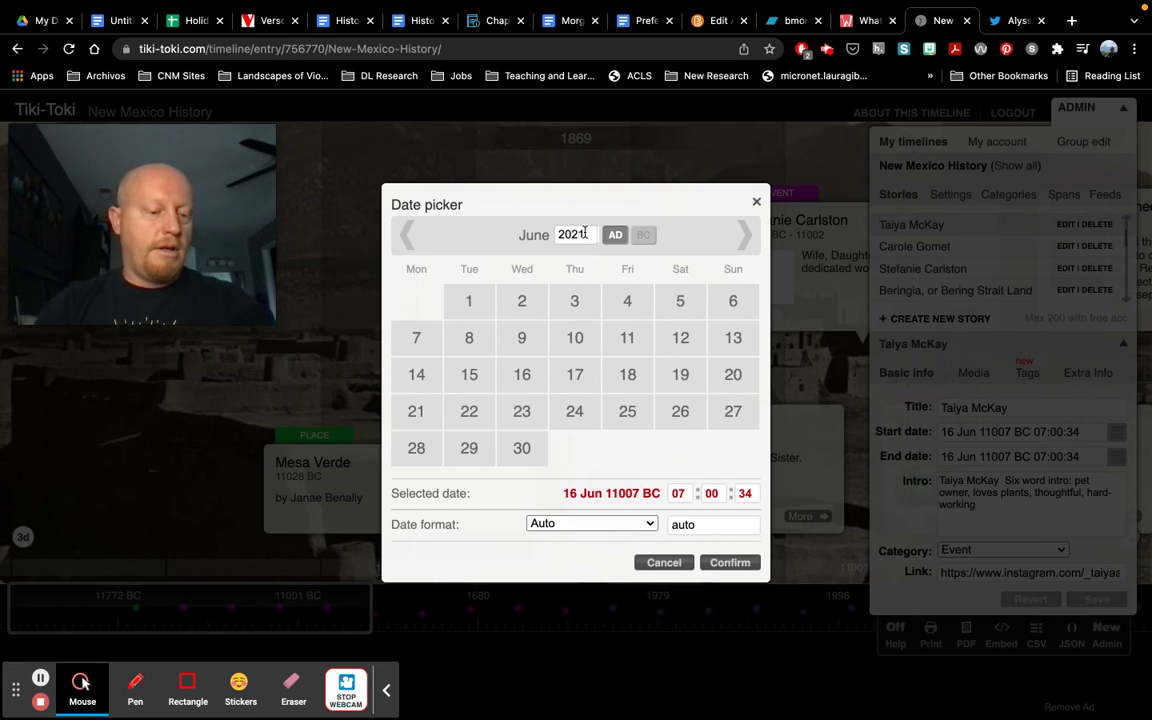
# Set the story's start date to 29 December 2021, confirm the date, and save the story
pyautogui.click(745, 245)
pyautogui.click(745, 245)
pyautogui.click(745, 245)
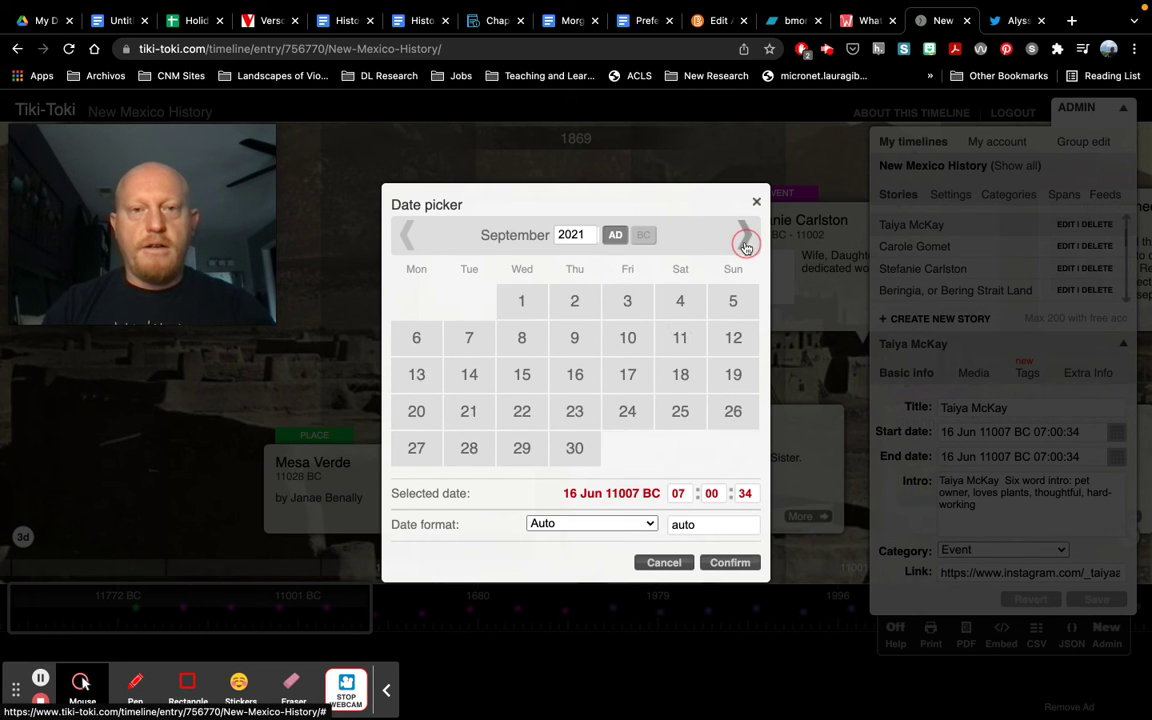
pyautogui.click(745, 245)
pyautogui.click(745, 245)
pyautogui.click(745, 245)
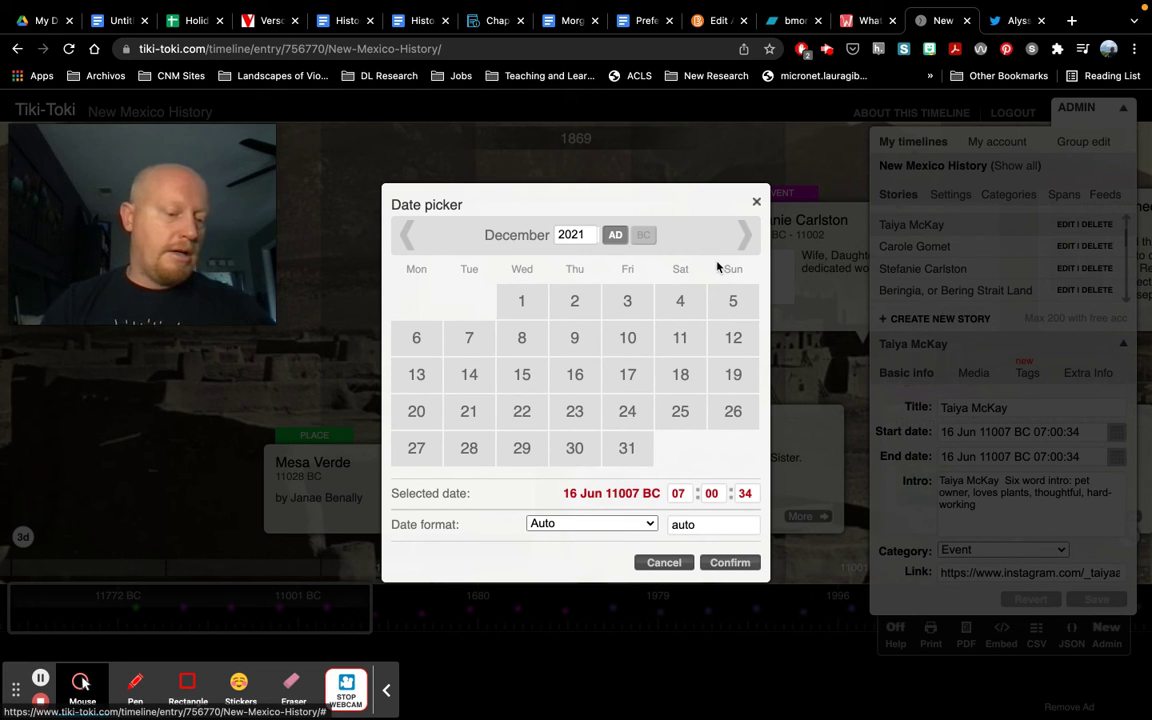
pyautogui.click(524, 453)
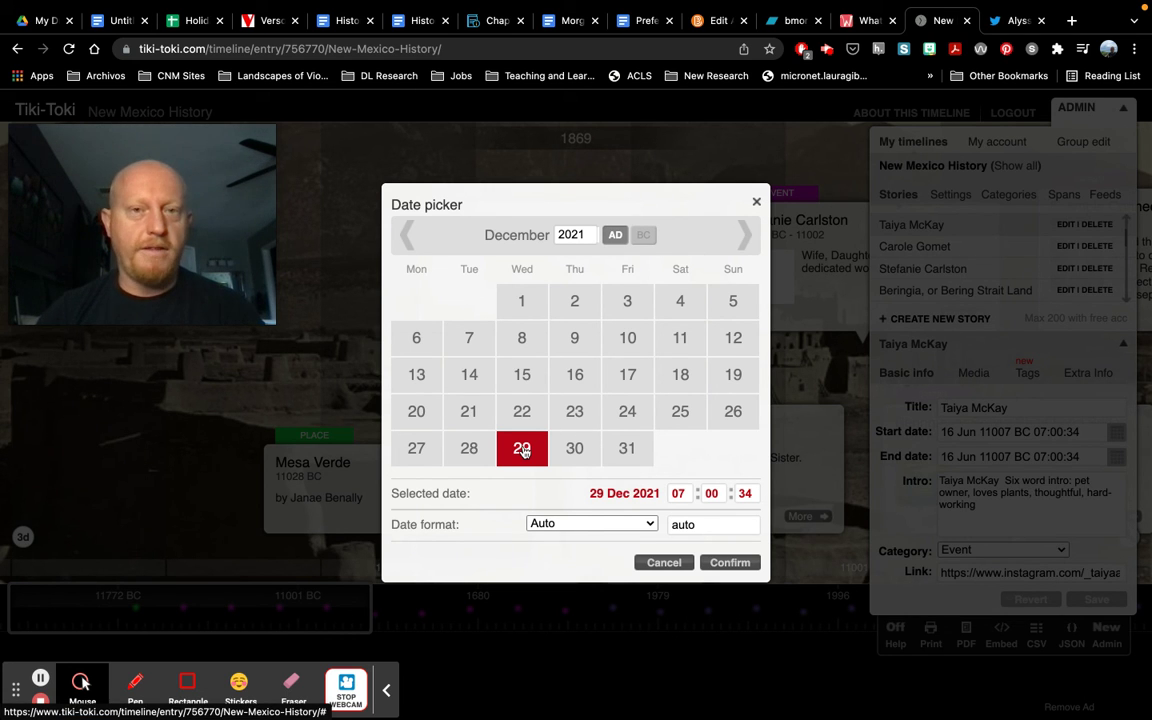
pyautogui.click(524, 445)
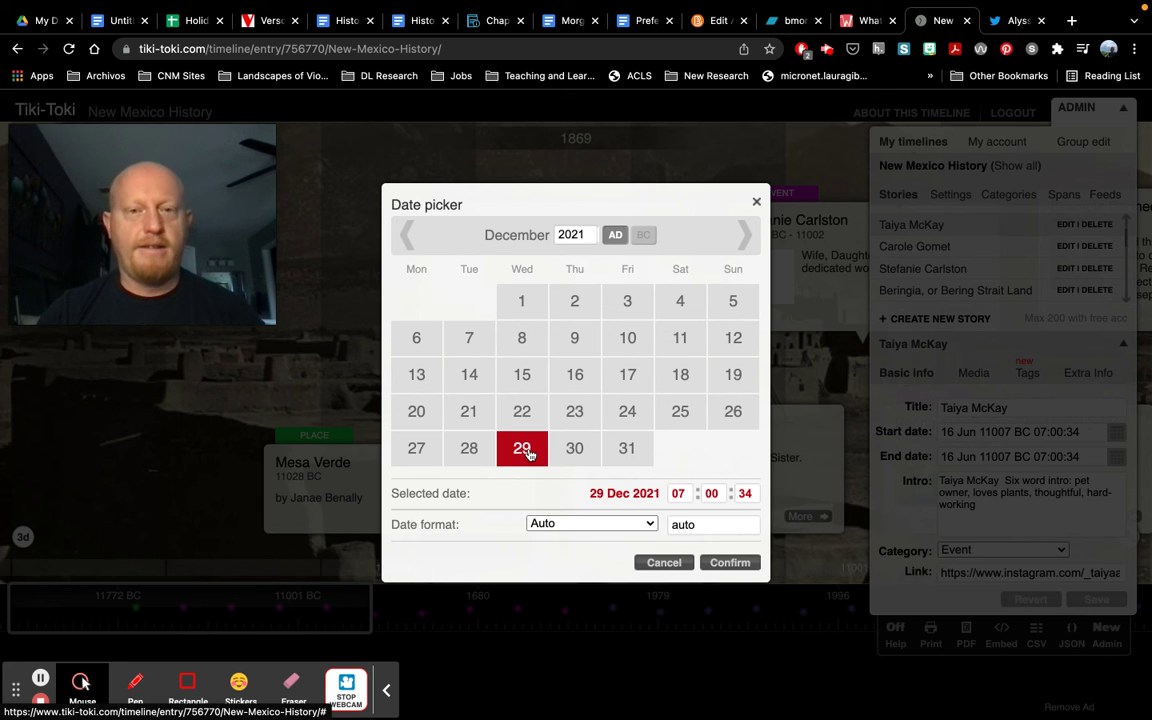
pyautogui.click(730, 565)
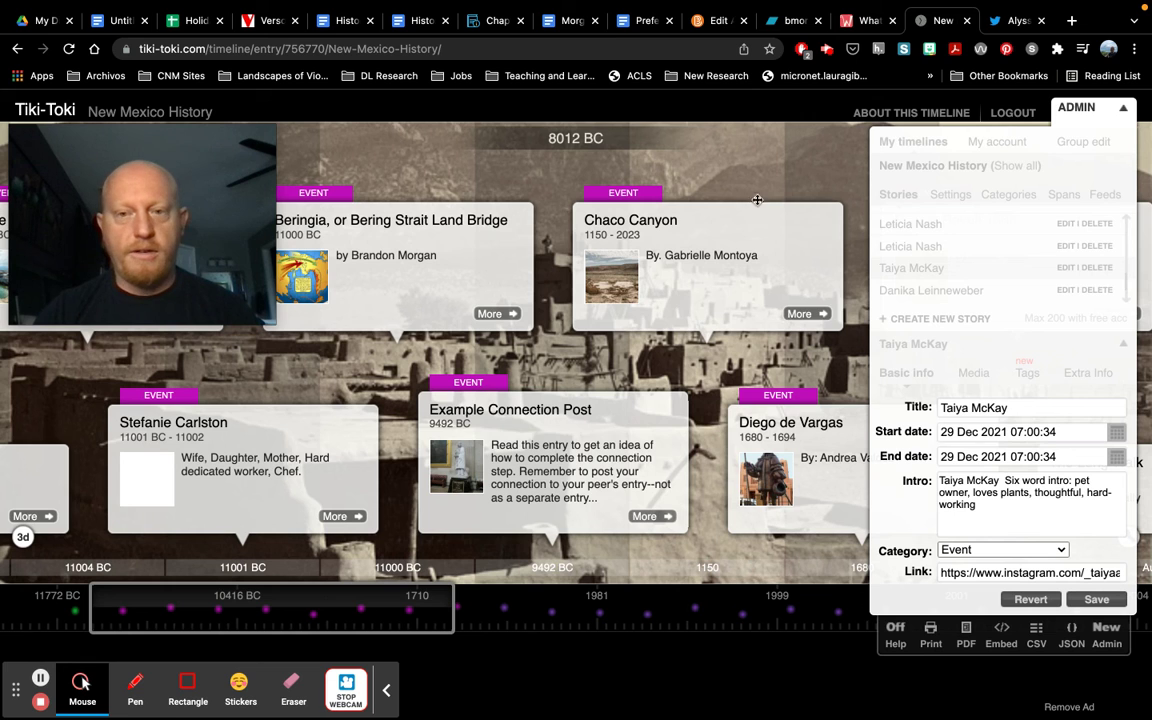
pyautogui.click(1095, 597)
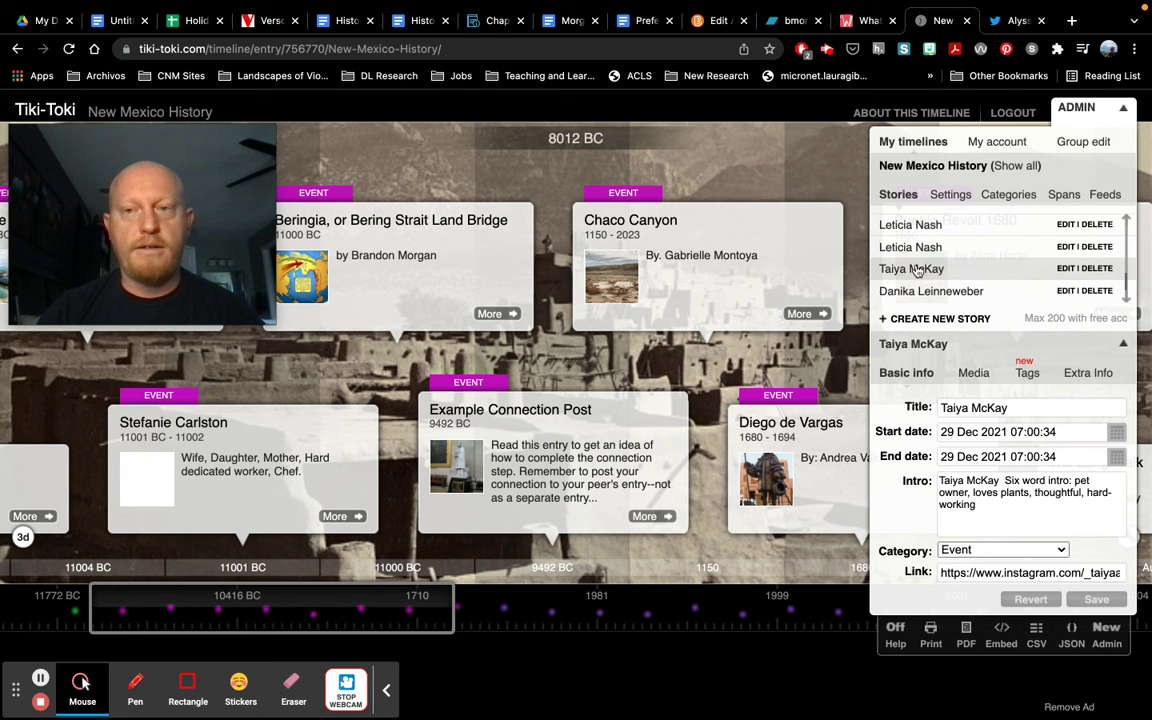
pyautogui.scroll(3, 917, 270)
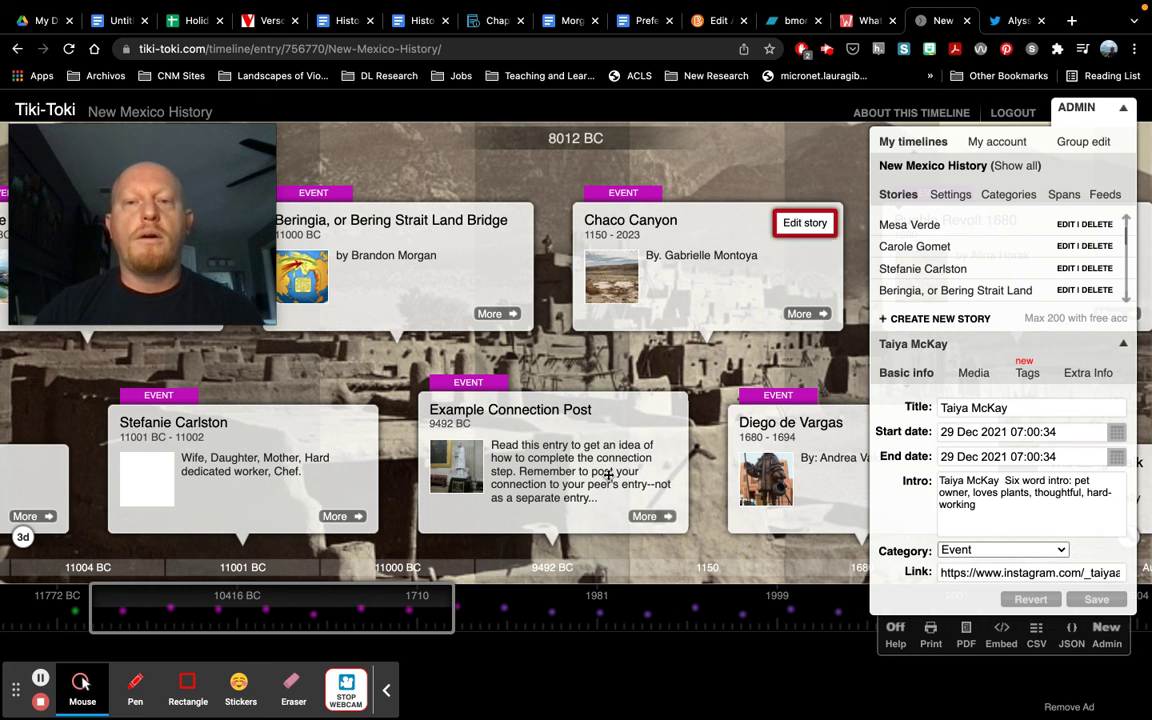
pyautogui.moveTo(684, 416)
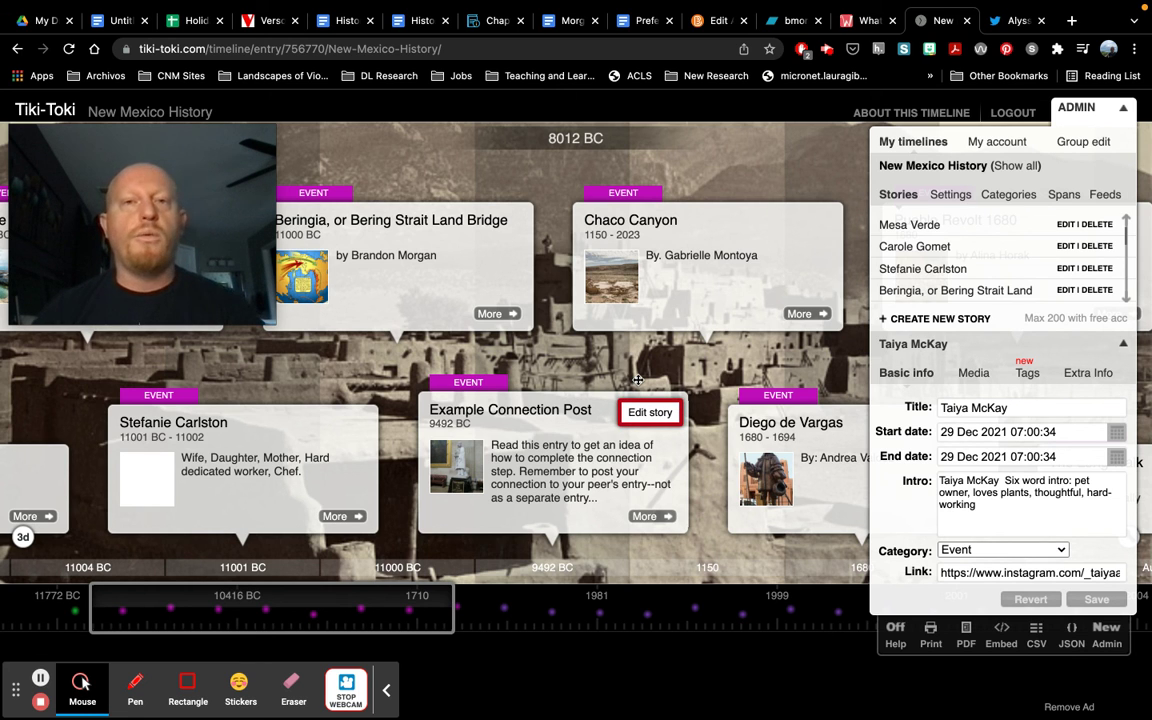